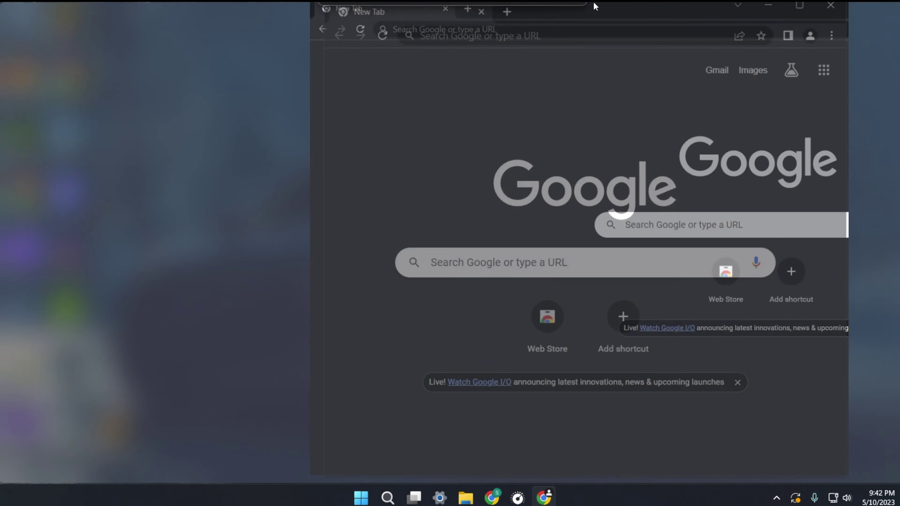
Step: Download the 64-bit Windows balenaEtcher installer from balena.io/etcher and show it in its folder
right_click(592, 33)
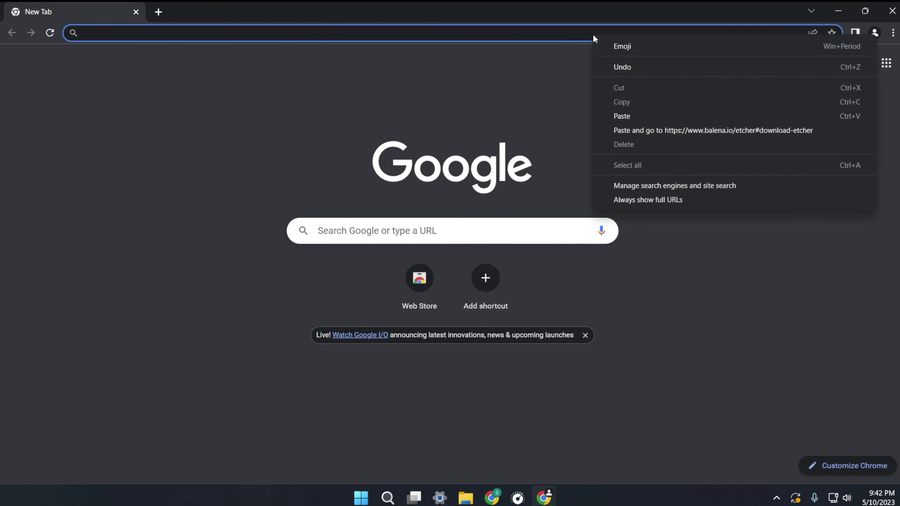
click(639, 127)
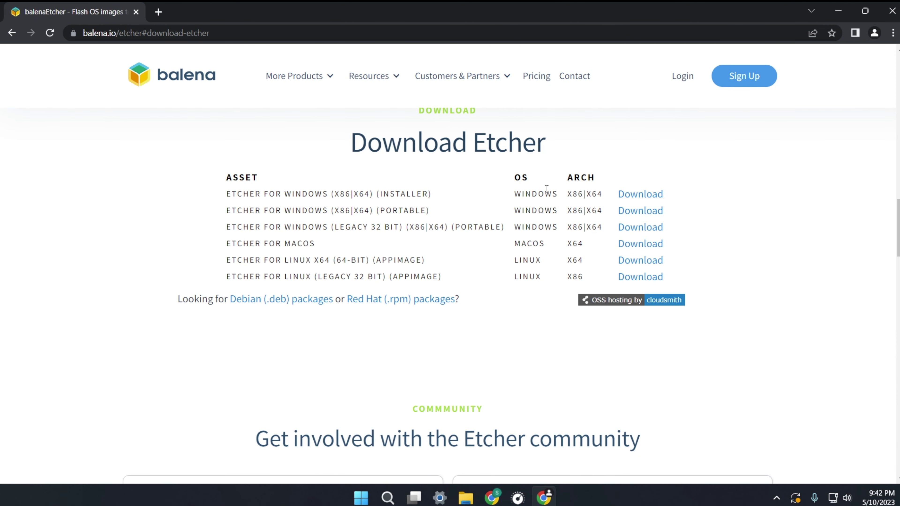
click(634, 197)
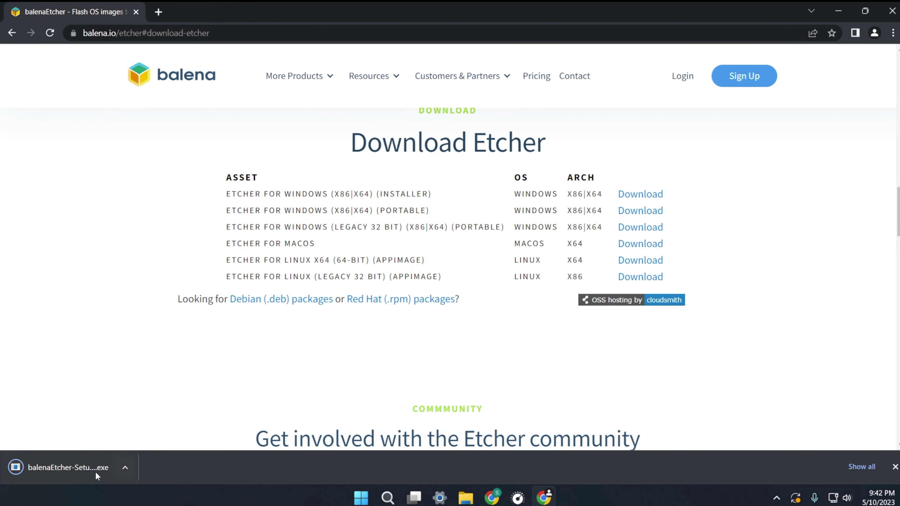
click(124, 469)
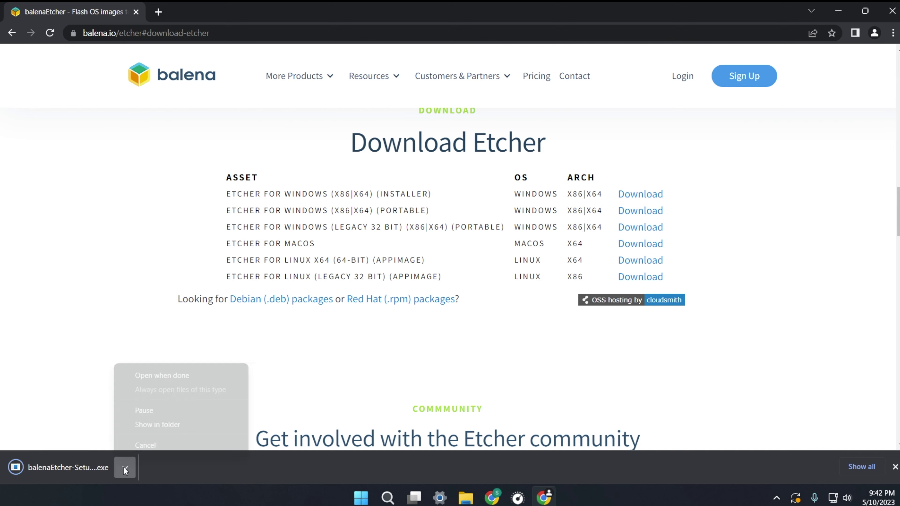
click(162, 424)
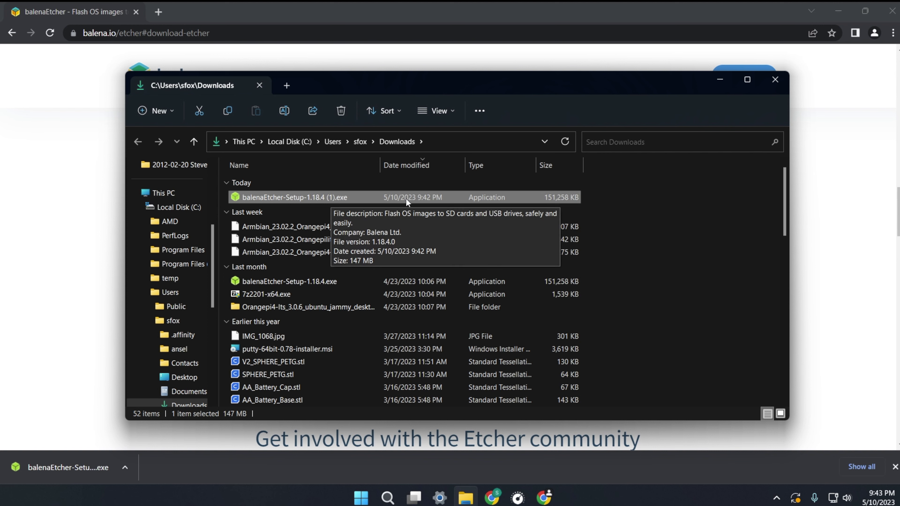
Step: Run balenaEtcher-Setup-1.18.4 (1).exe, accept the license, and close Etcher once it launches
double_click(524, 195)
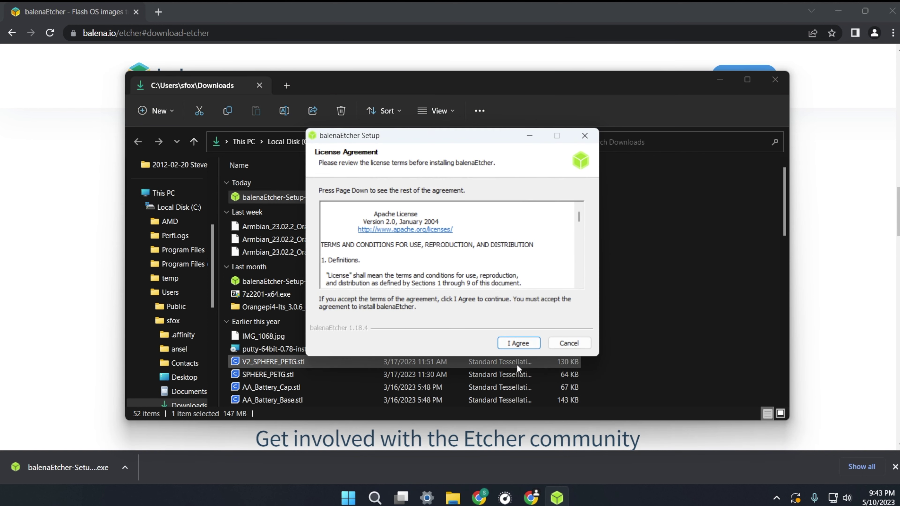
click(518, 343)
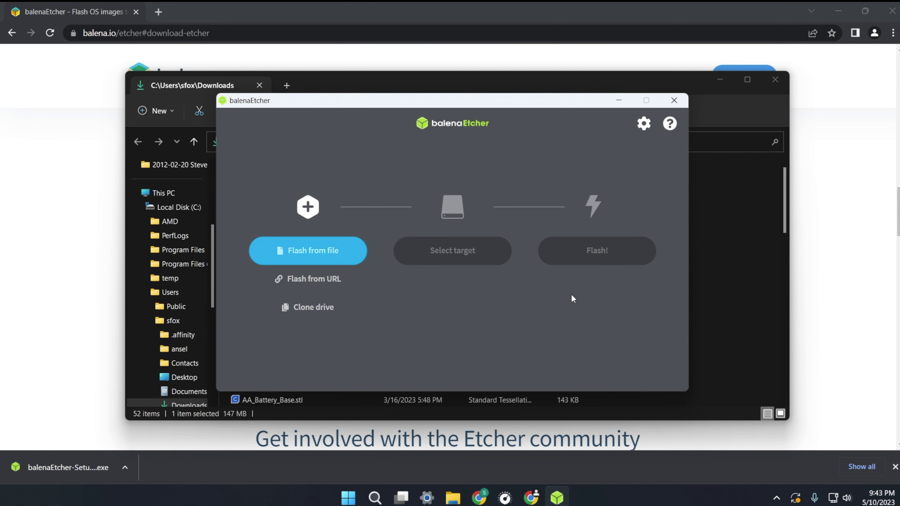
click(682, 102)
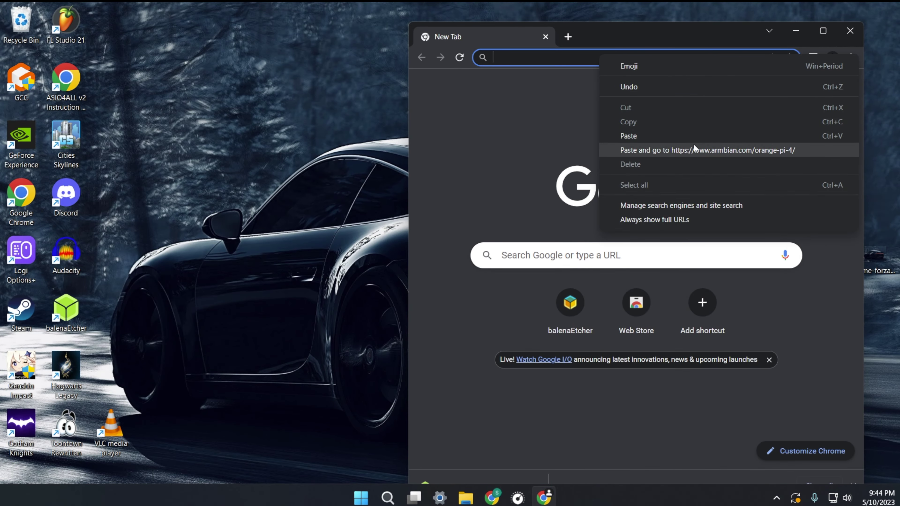
Step: On armbian.com/orange-pi-4/, download the Bullseye Minimal CLI image from the USA mirror
click(665, 155)
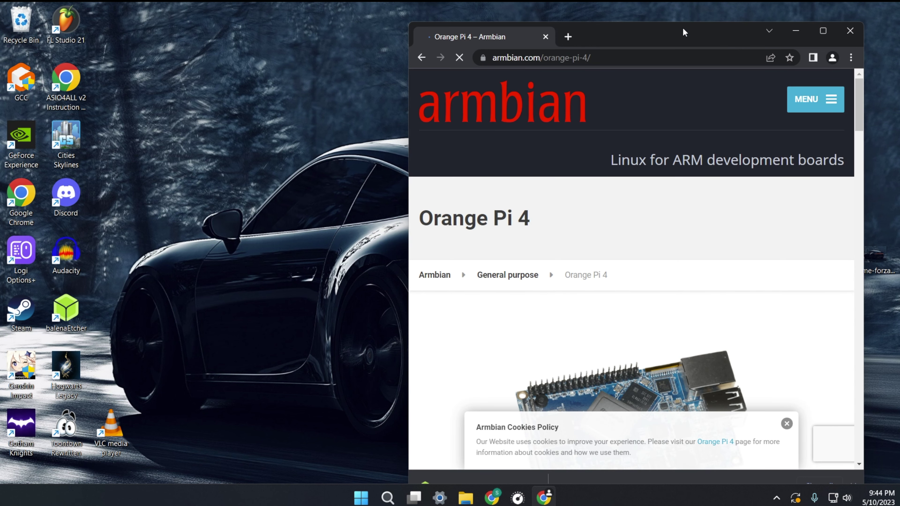
double_click(683, 29)
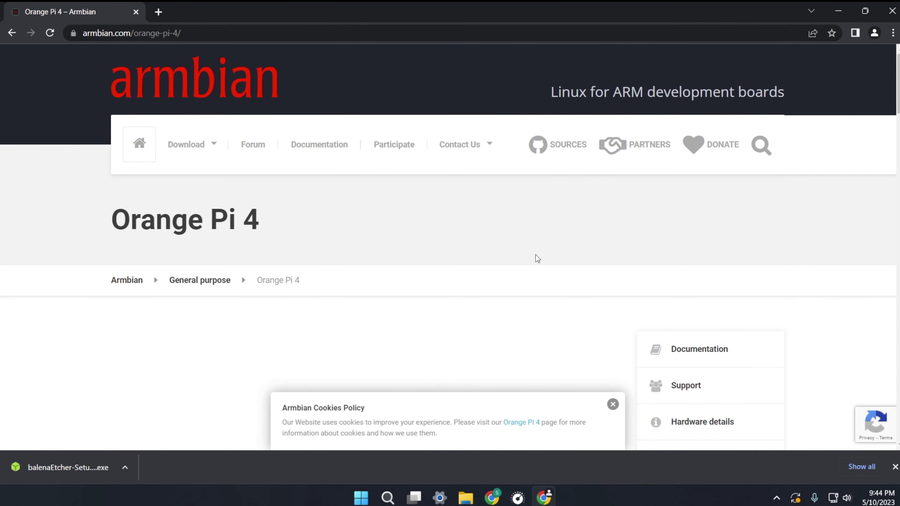
scroll(536, 255, down, 9)
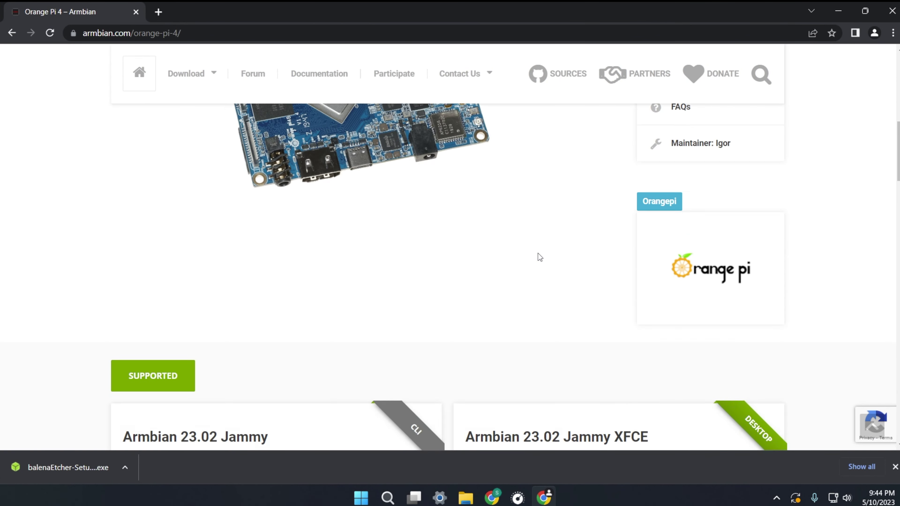
scroll(537, 253, down, 10)
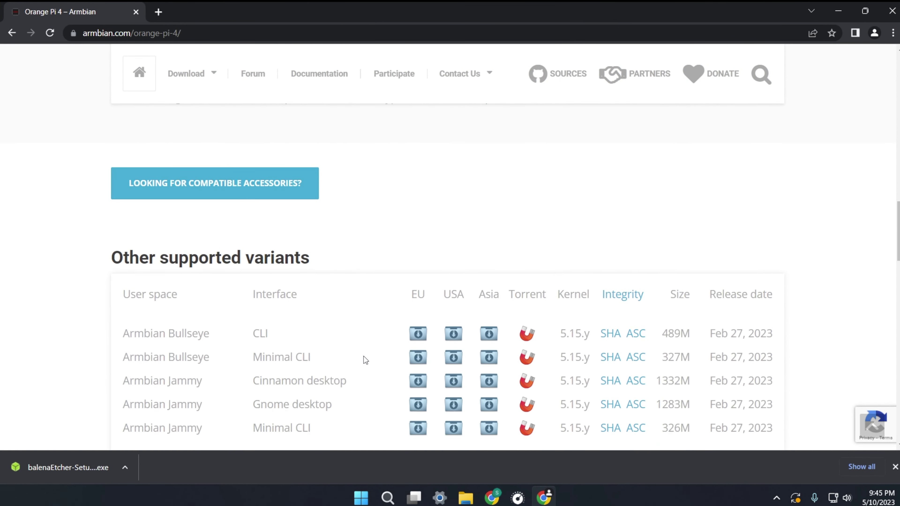
scroll(365, 356, down, 3)
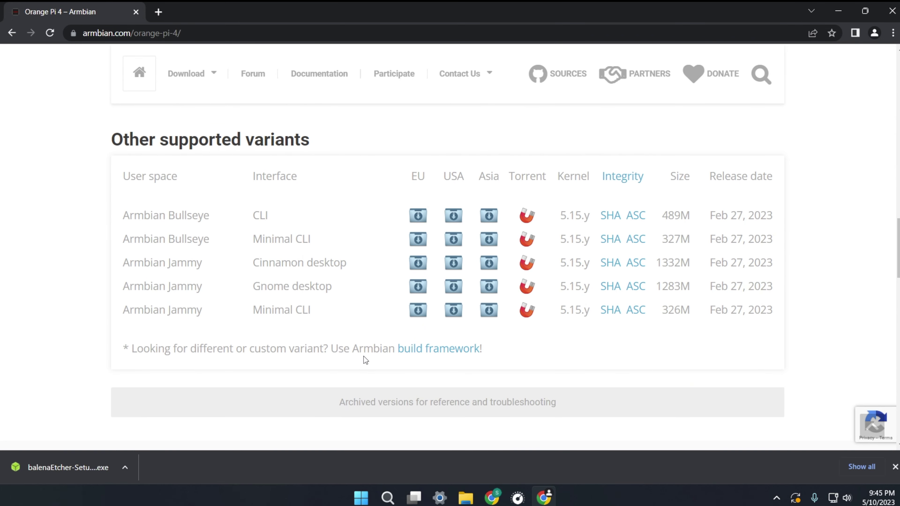
drag(124, 239, 305, 235)
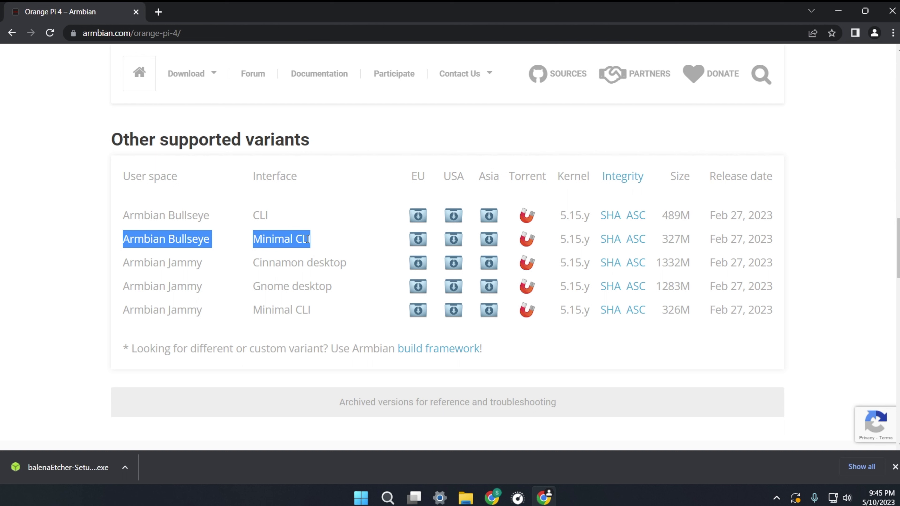
click(454, 240)
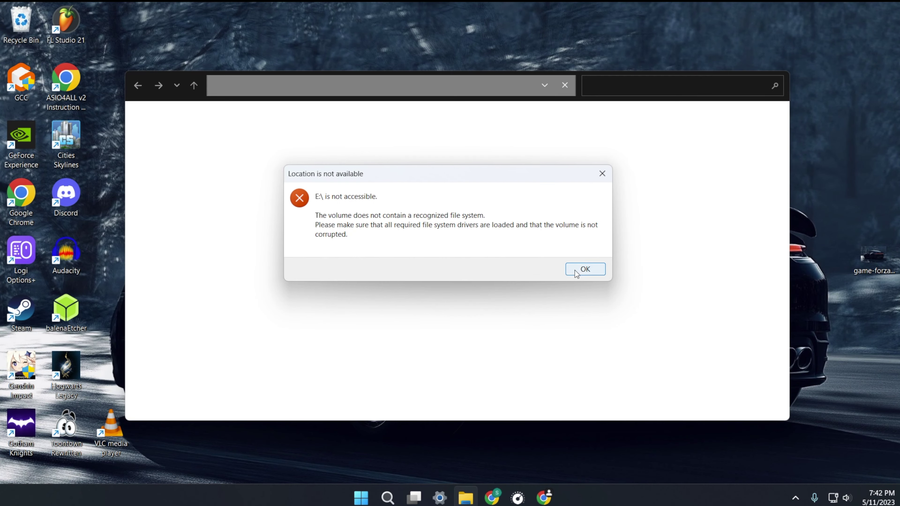
Step: Dismiss the drive error, launch balenaEtcher and load the newest Armbian 23.02 Orange Pi 4 .img.xz
click(584, 269)
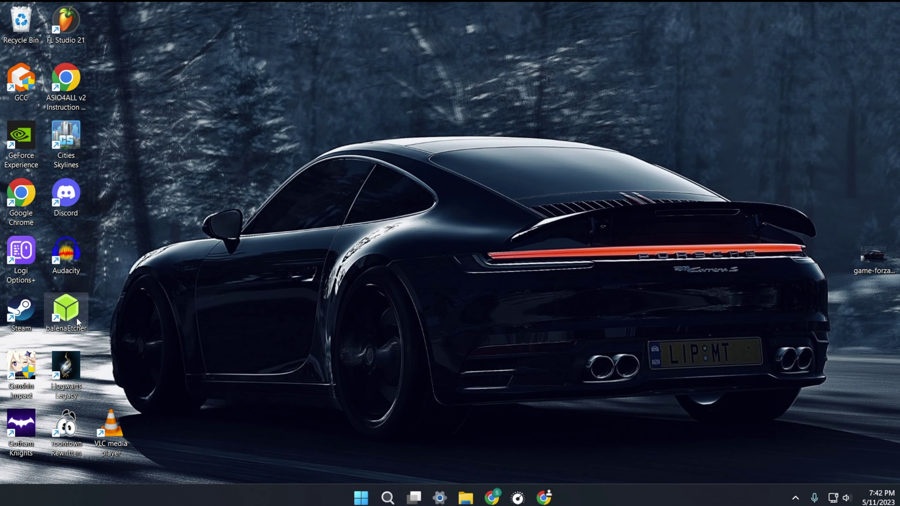
double_click(66, 309)
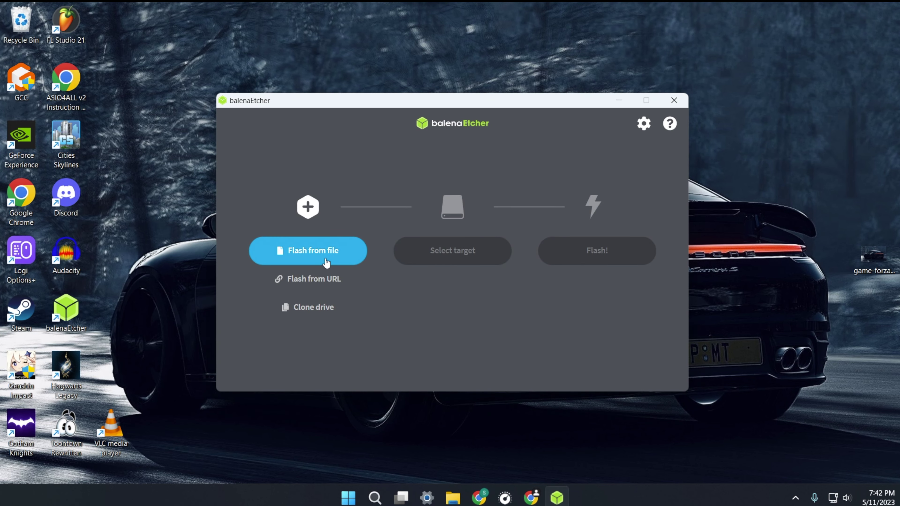
click(345, 260)
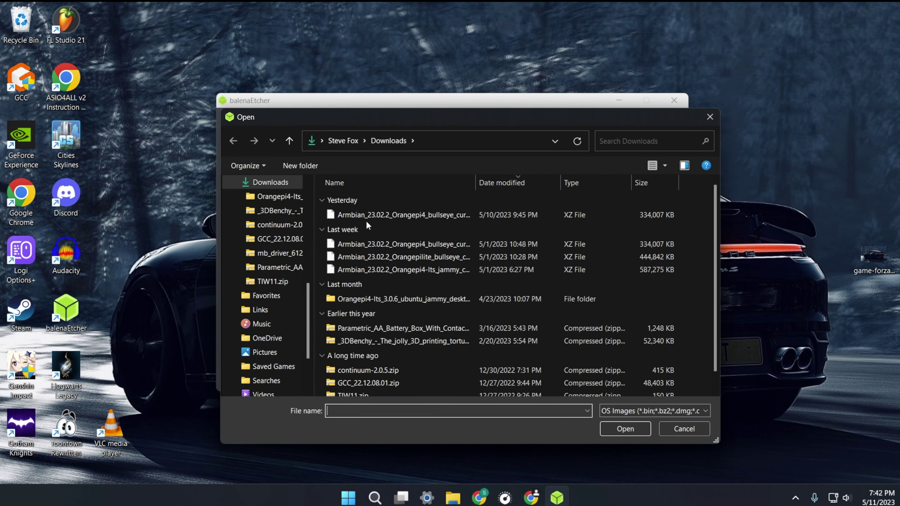
click(367, 219)
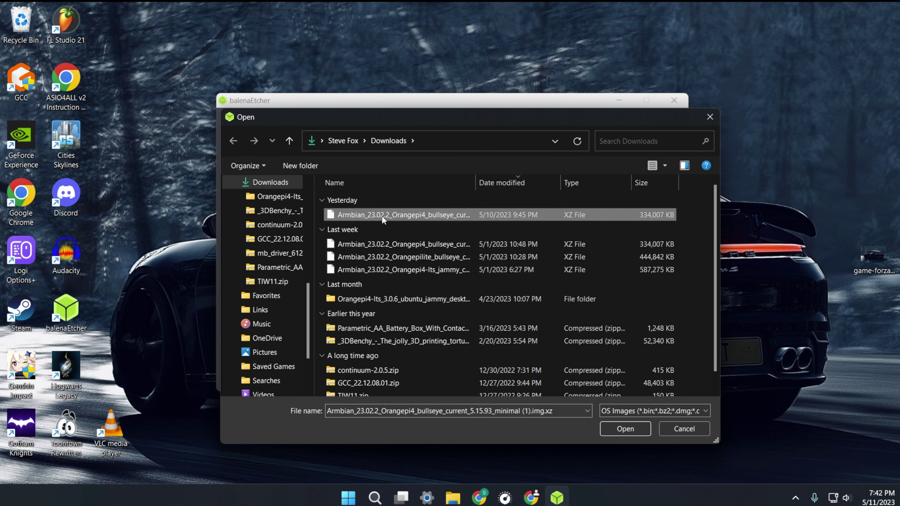
drag(475, 183, 510, 187)
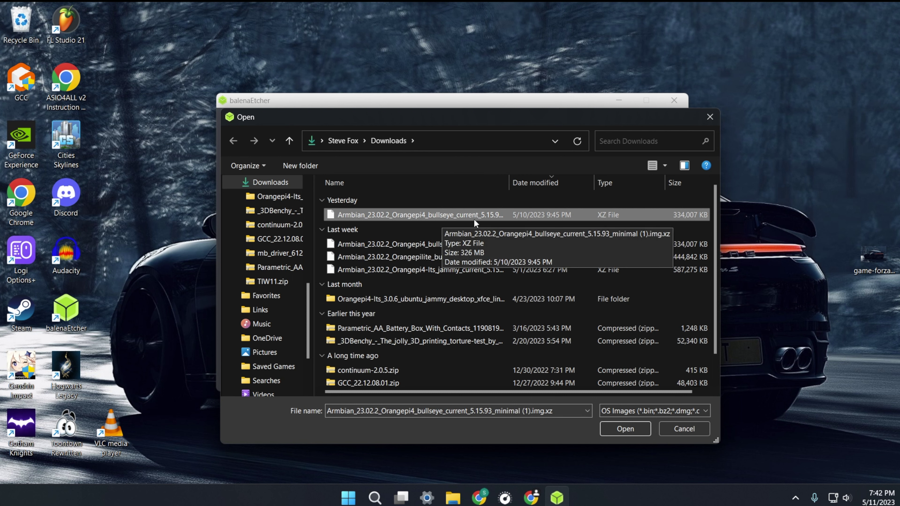
click(619, 428)
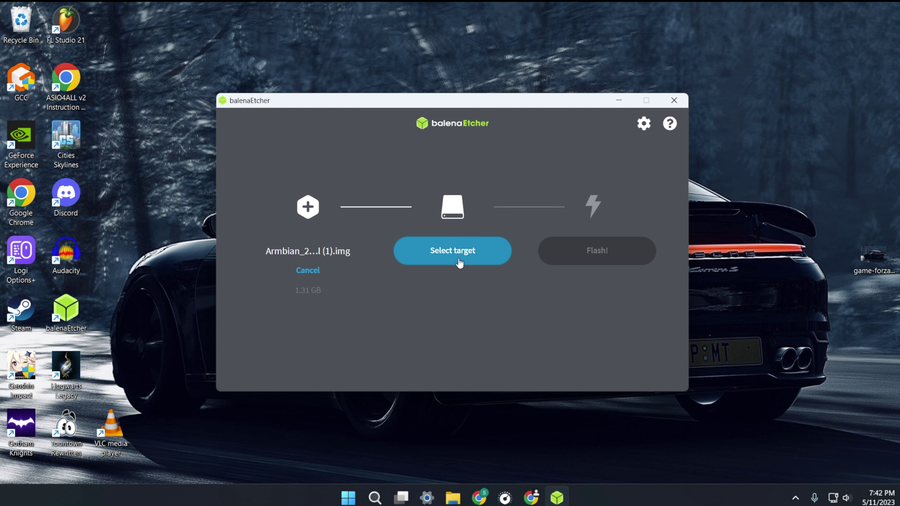
click(459, 263)
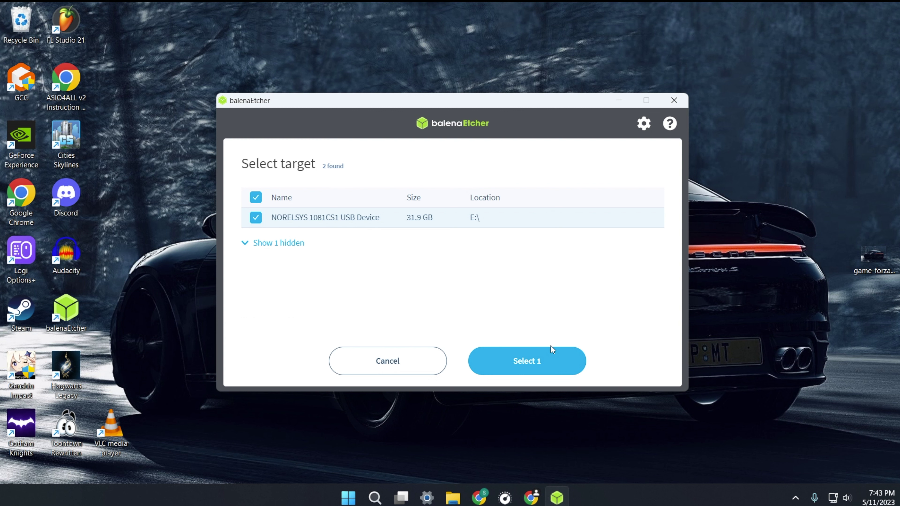
Step: Flash the image to the 31.9 GB NORELSYS card, approving UAC, then eject the card
click(541, 374)
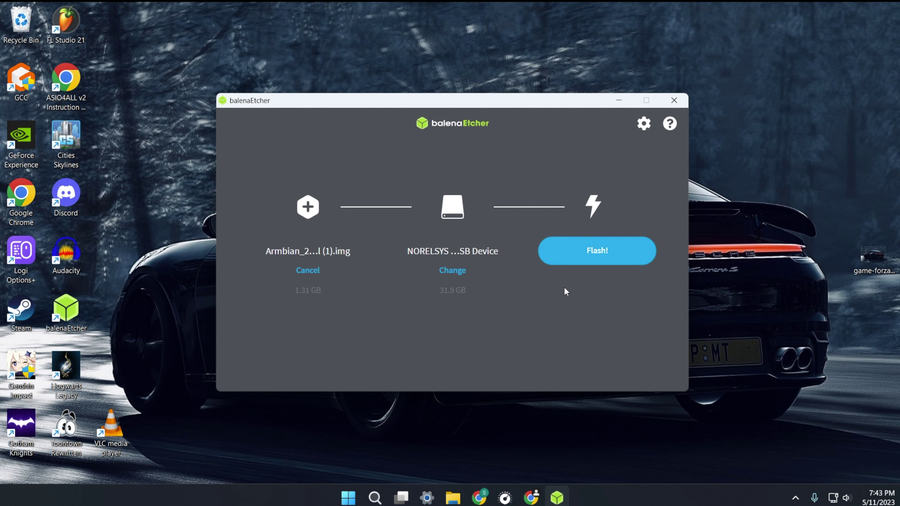
click(599, 261)
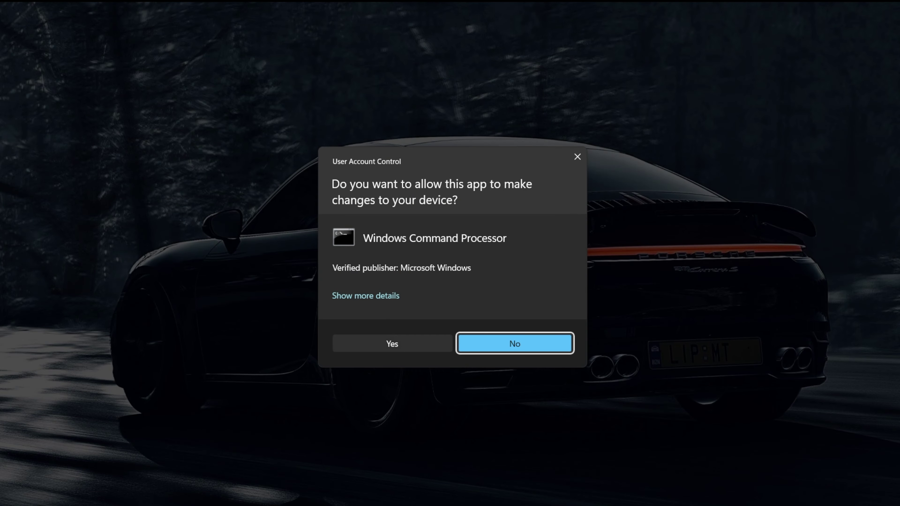
click(410, 346)
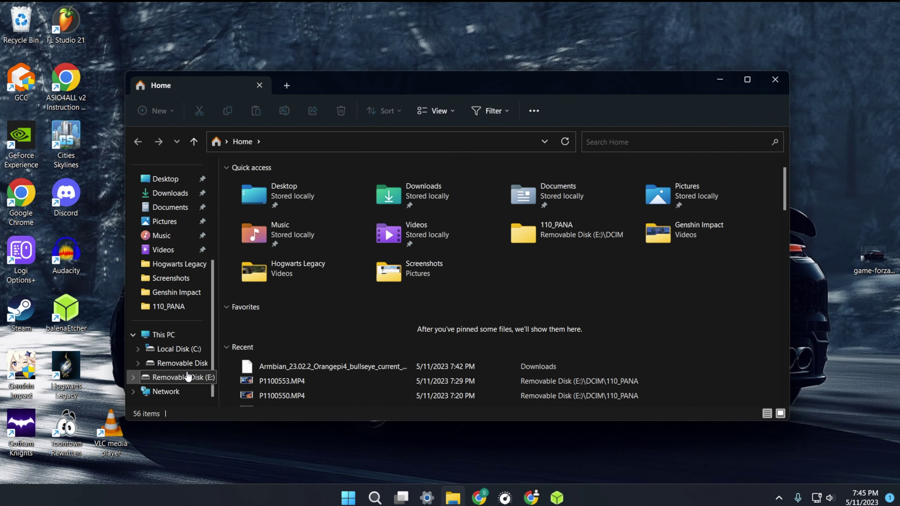
right_click(188, 376)
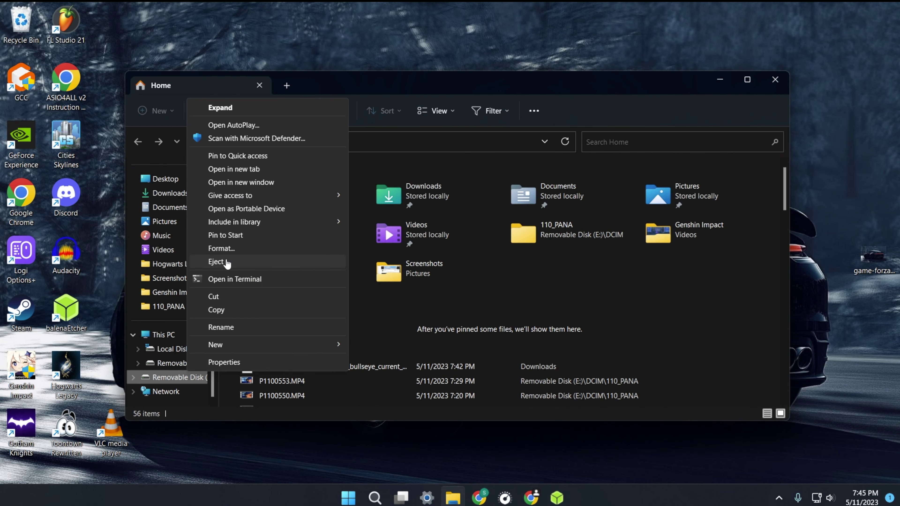
click(216, 261)
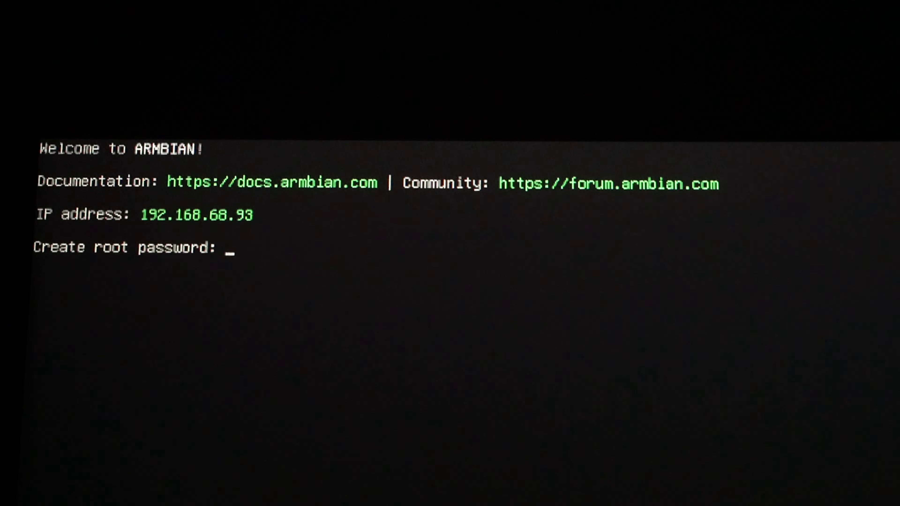
Step: Set and confirm the new root password at first boot
text(***)
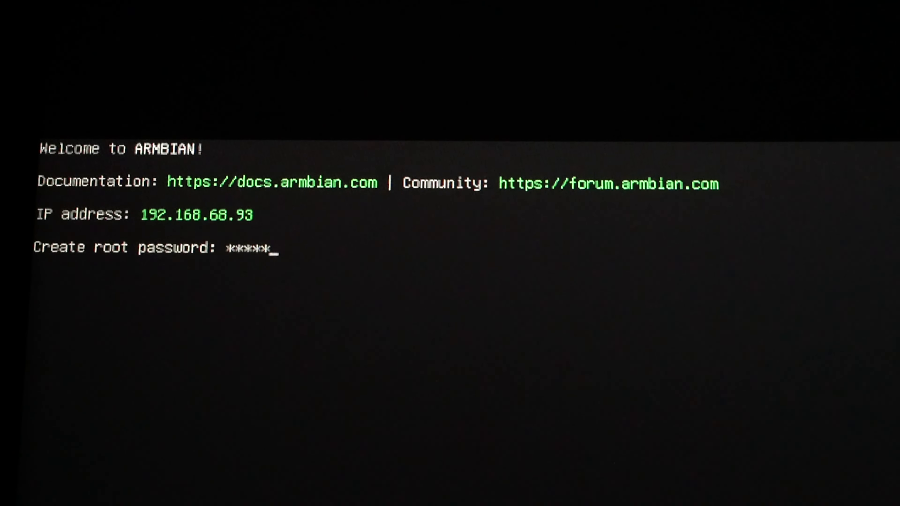
text(****)
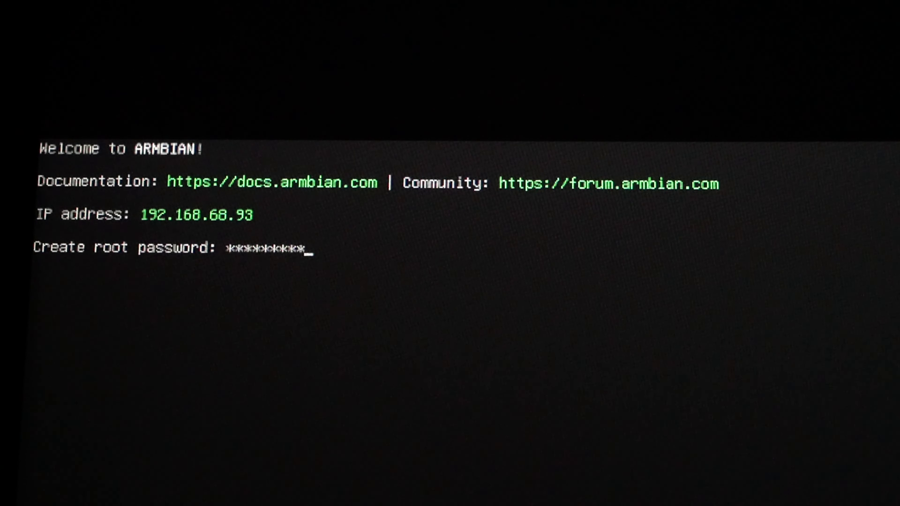
key(Return)
text(*********)
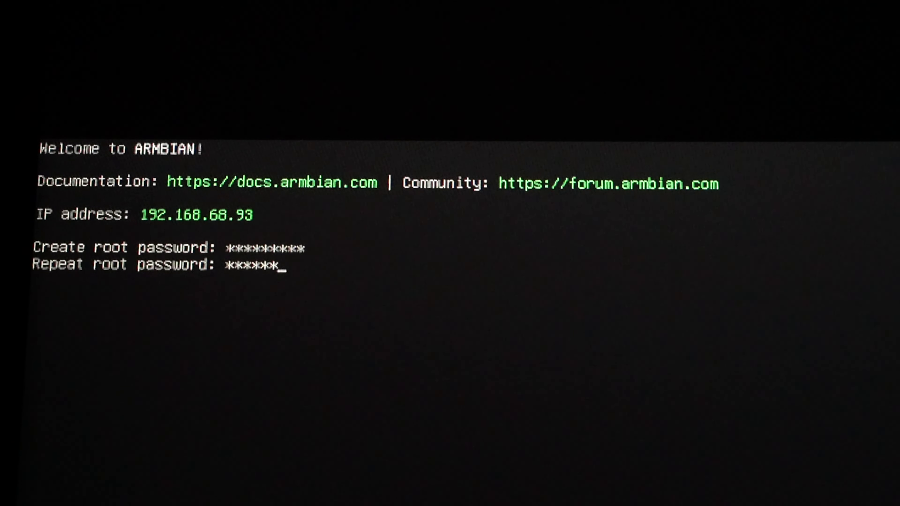
key(Return)
Step: Create the sudo user with username, password and real name, pick locale 1, and run sudo apt update
text(steve)
key(Return)
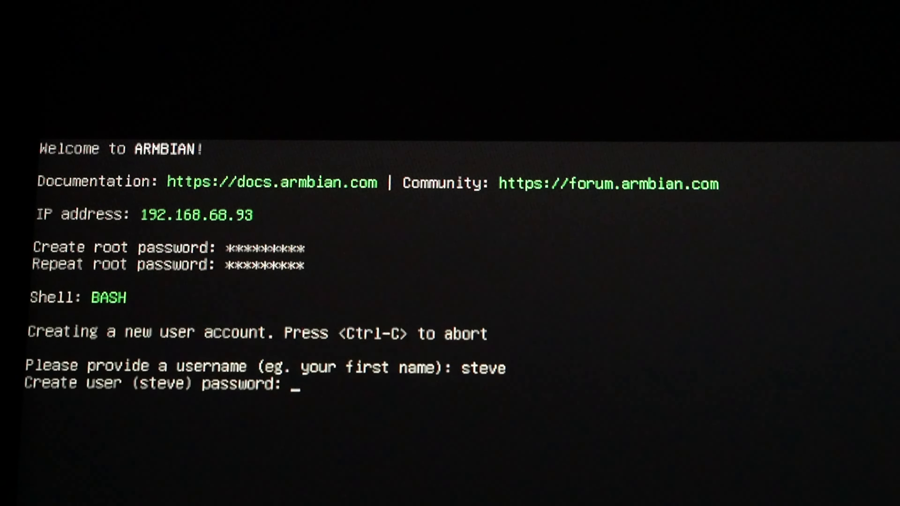
text(*********)
key(Return)
text(*********)
key(Return)
text(Steve)
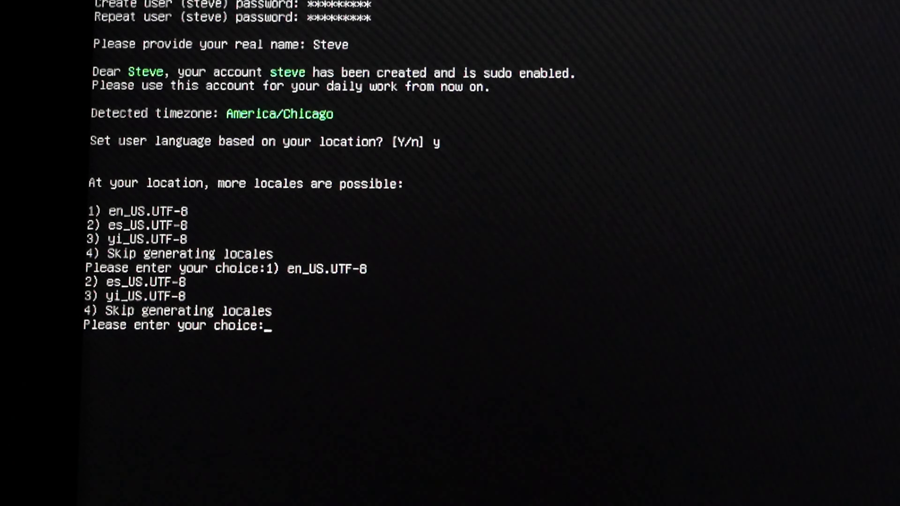
text(1)
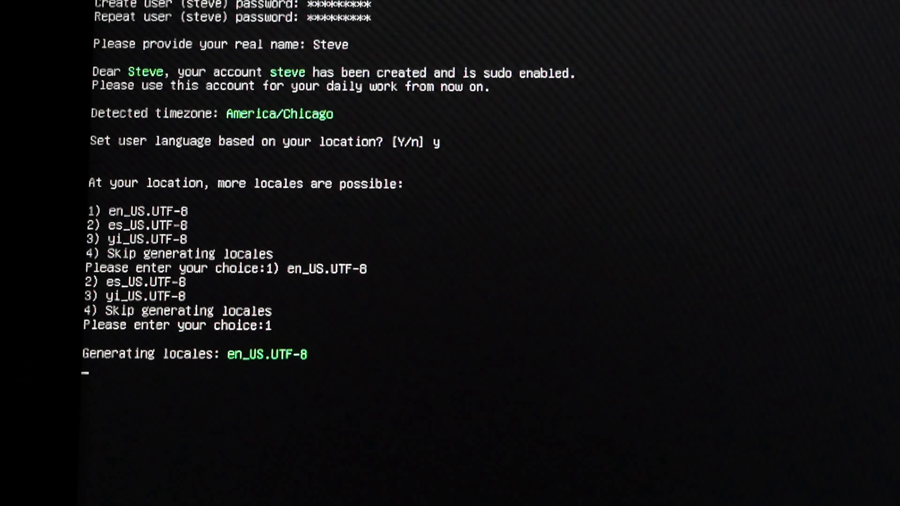
text(sudo a)
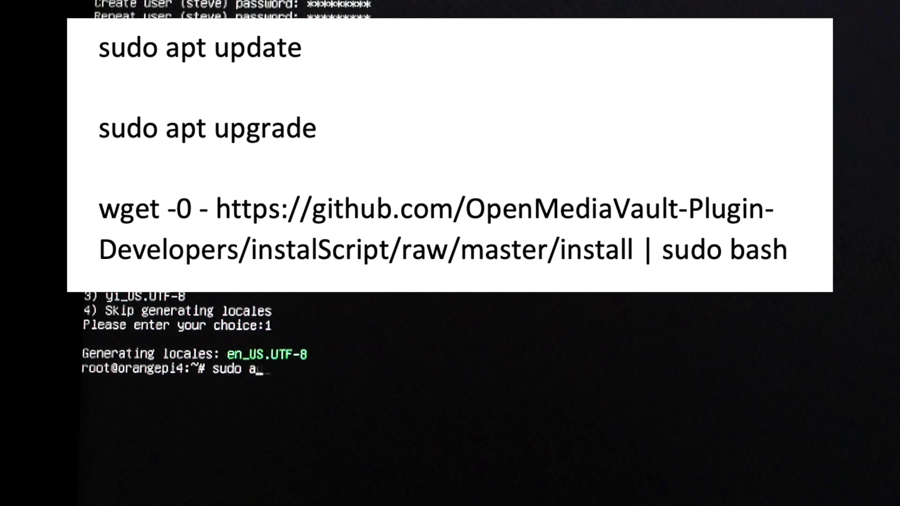
text(pt update)
key(Return)
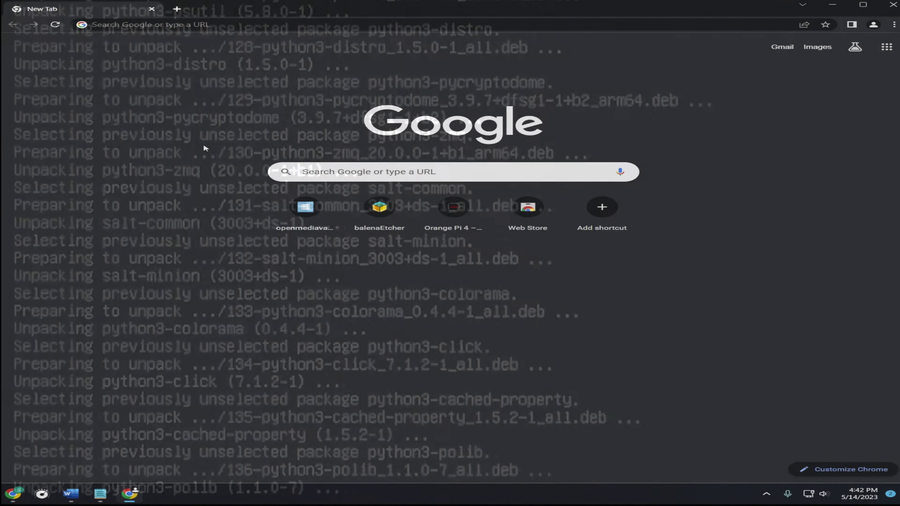
Step: Open 192.168.68.93 and log in to openmediavault as admin with the administrator password
right_click(203, 31)
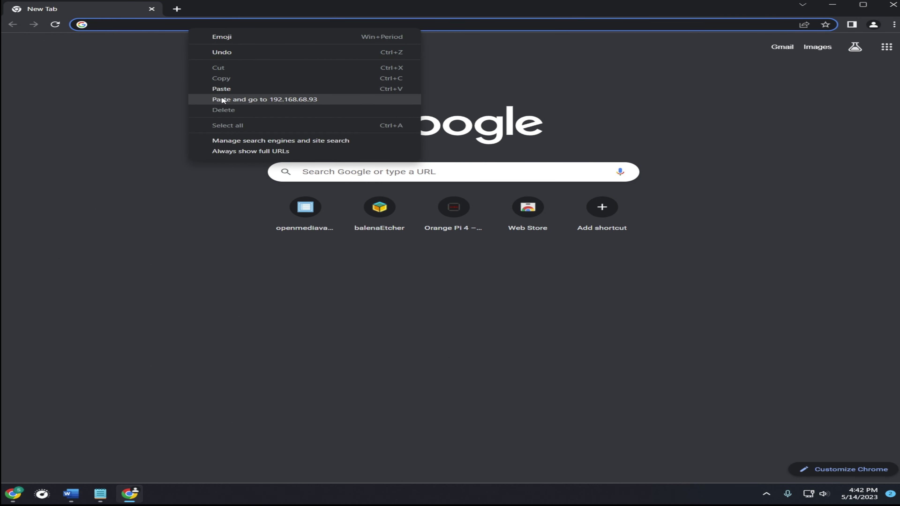
click(223, 100)
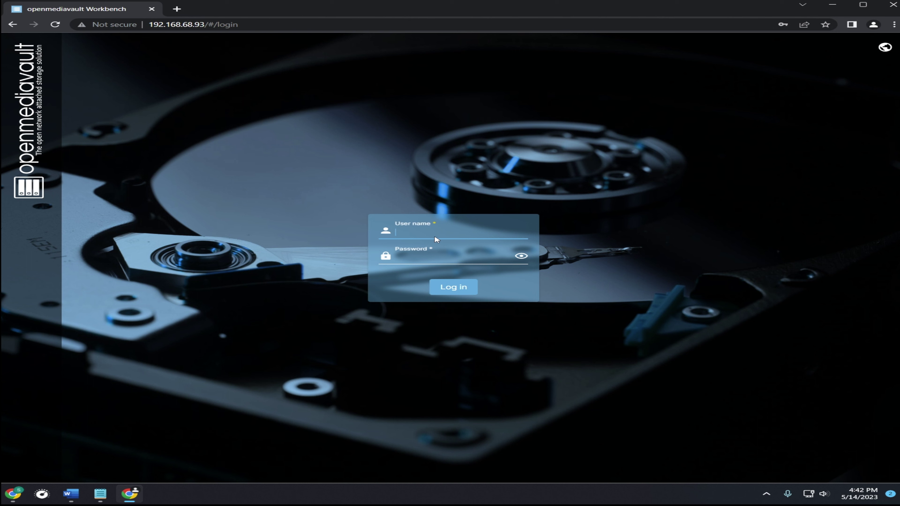
key(Return)
text(ad)
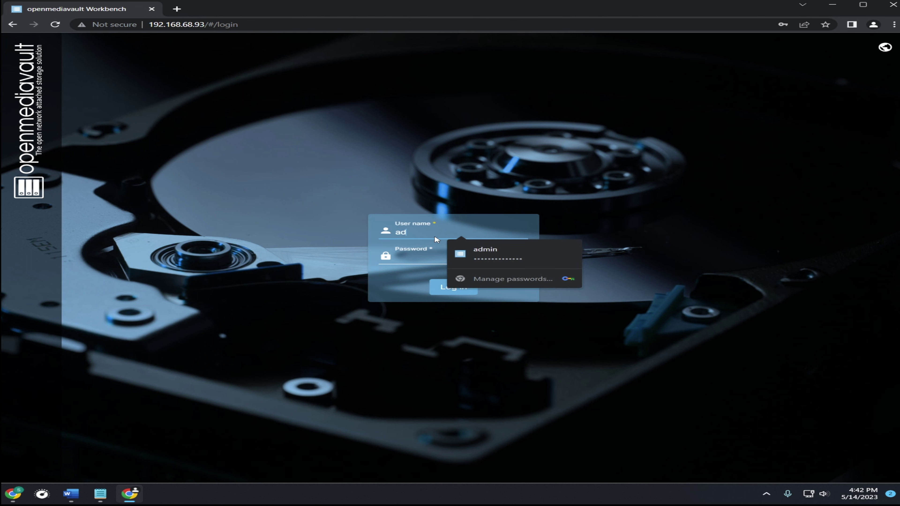
text(in)
click(402, 256)
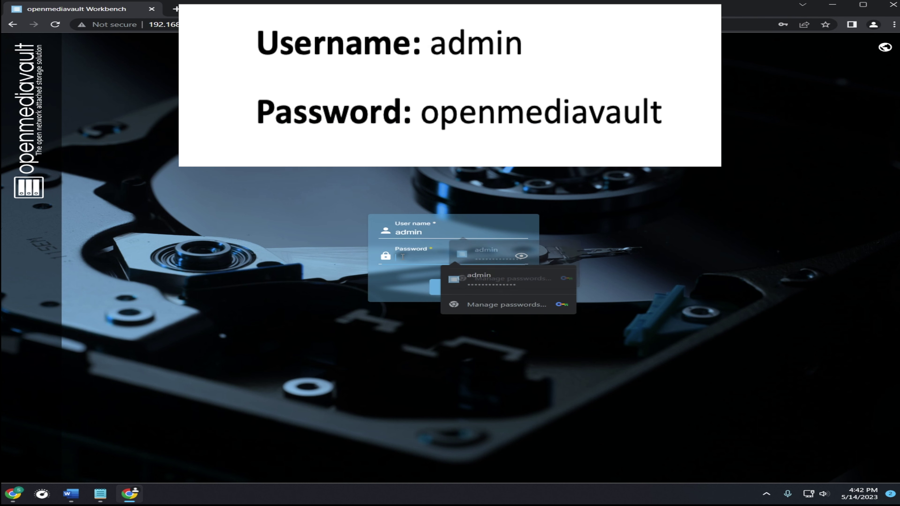
text(openme)
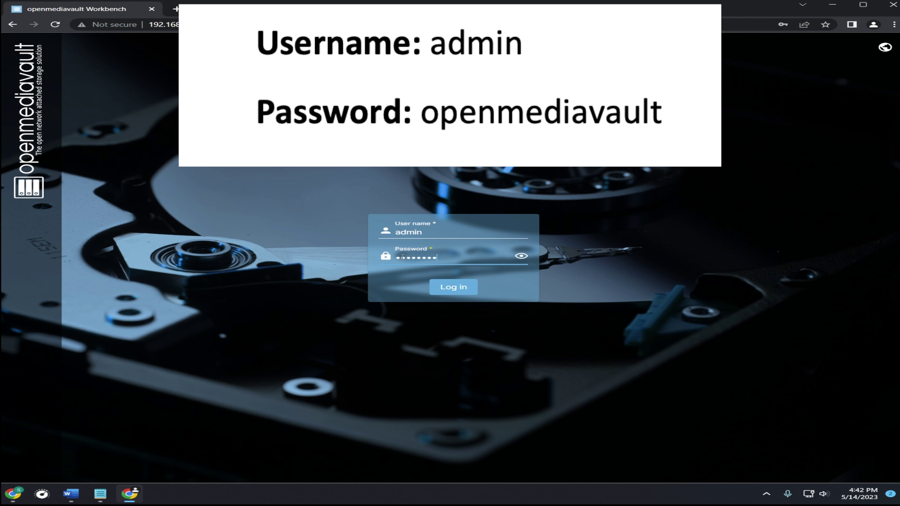
key(Return)
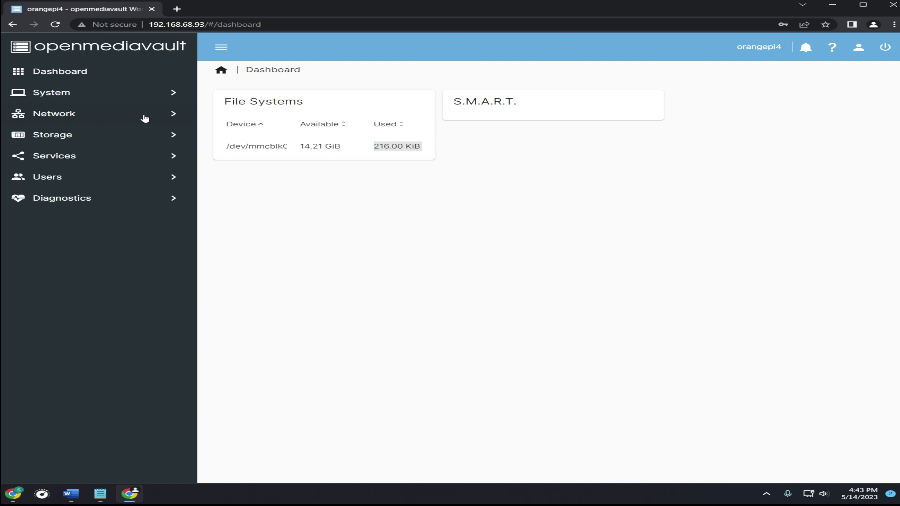
Step: Wipe /dev/mmcblk0 from Storage > Disks, confirming that all data will be lost
click(139, 136)
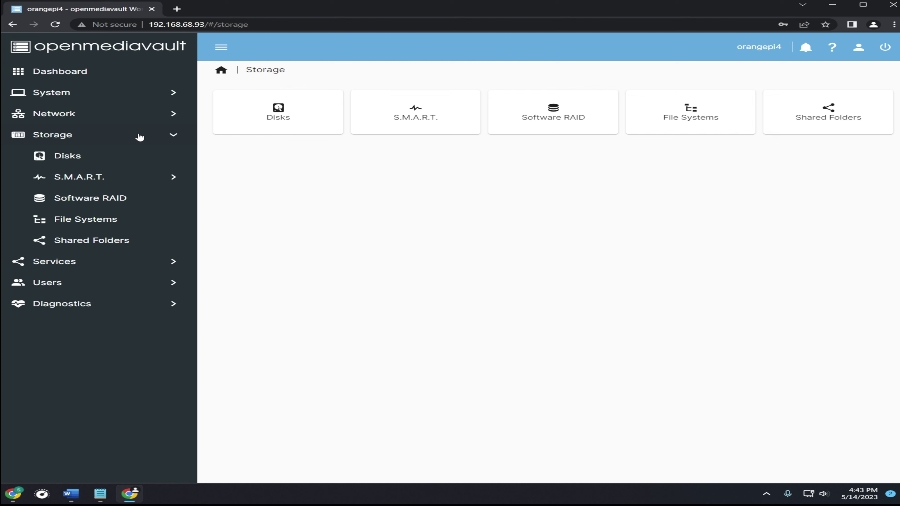
click(63, 160)
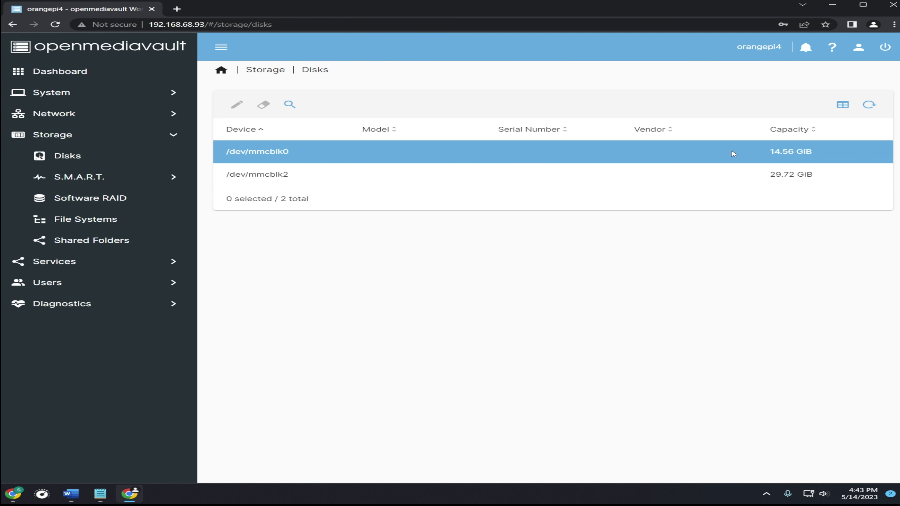
click(784, 161)
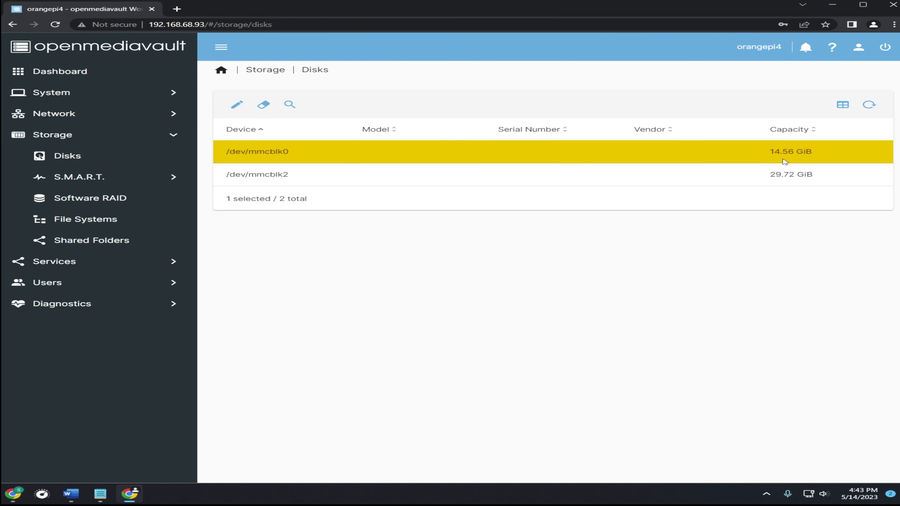
click(265, 110)
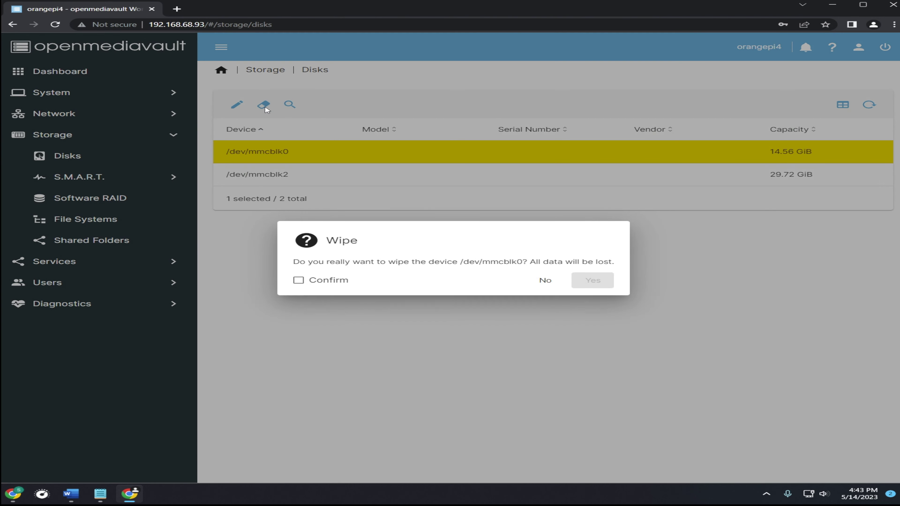
click(299, 282)
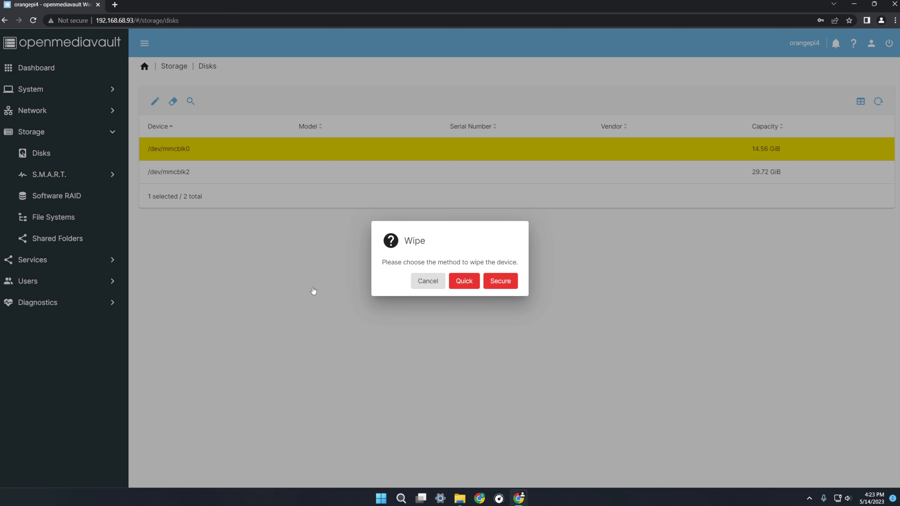
key(Return)
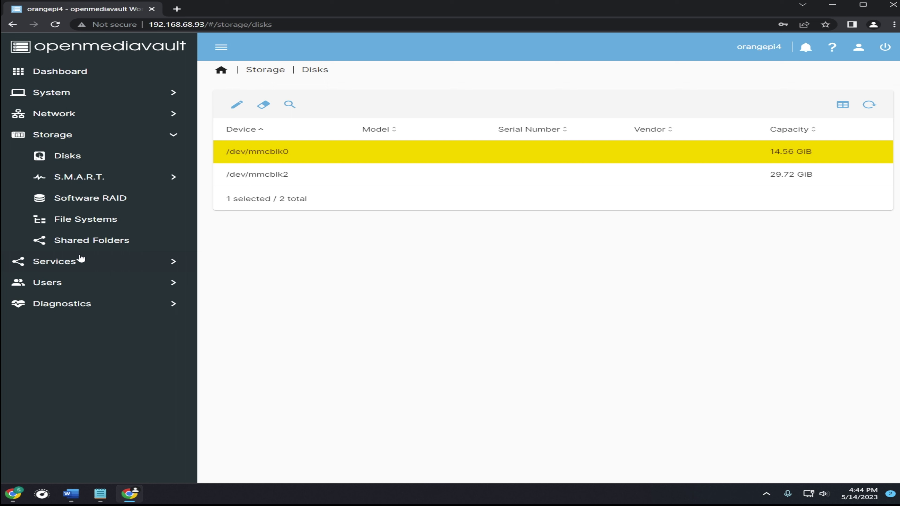
click(122, 247)
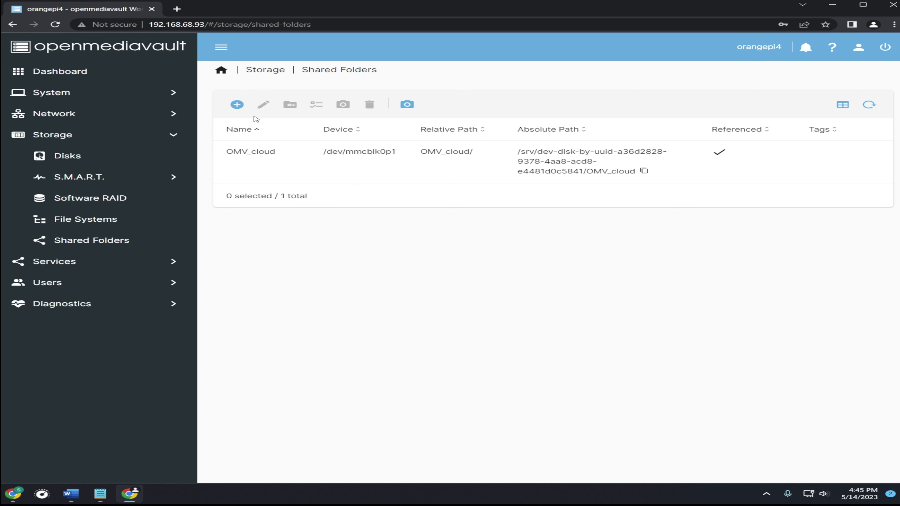
Step: Create a shared folder on /dev/mmcblk0p1 with Everyone: read/write permissions and attempt to save
click(237, 105)
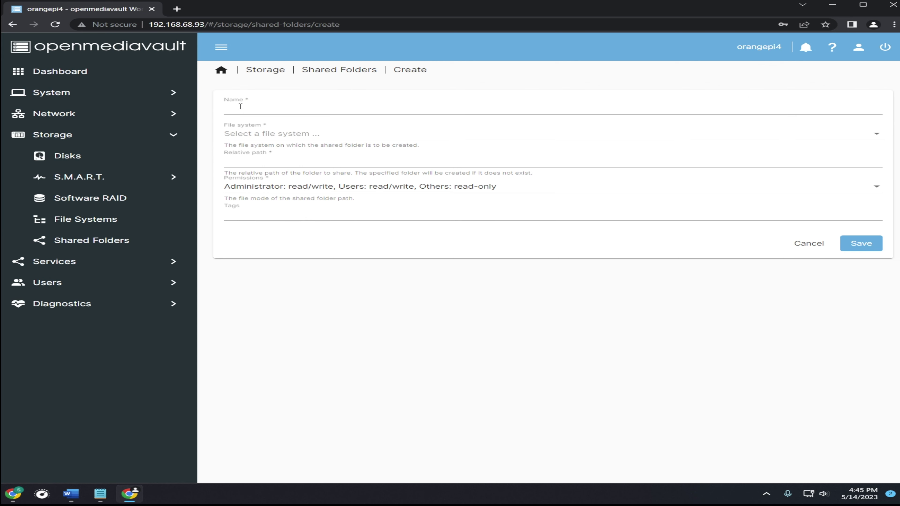
click(248, 109)
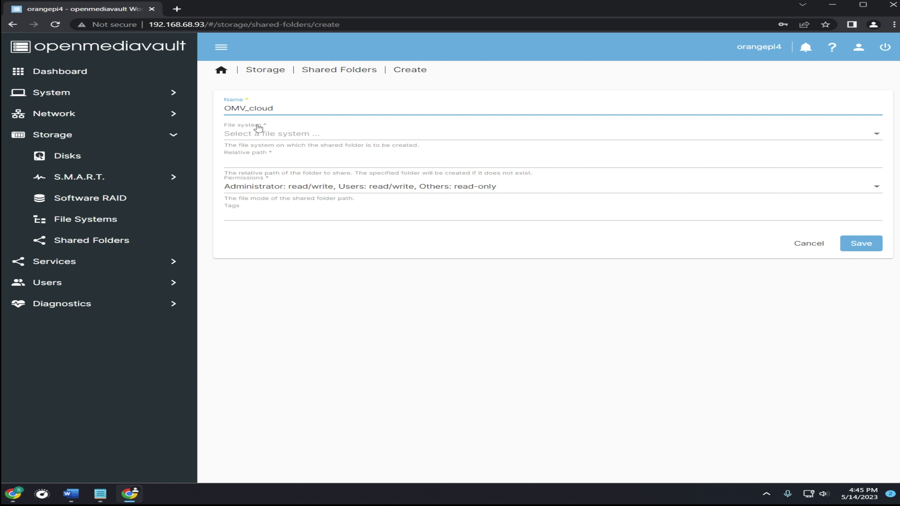
click(271, 136)
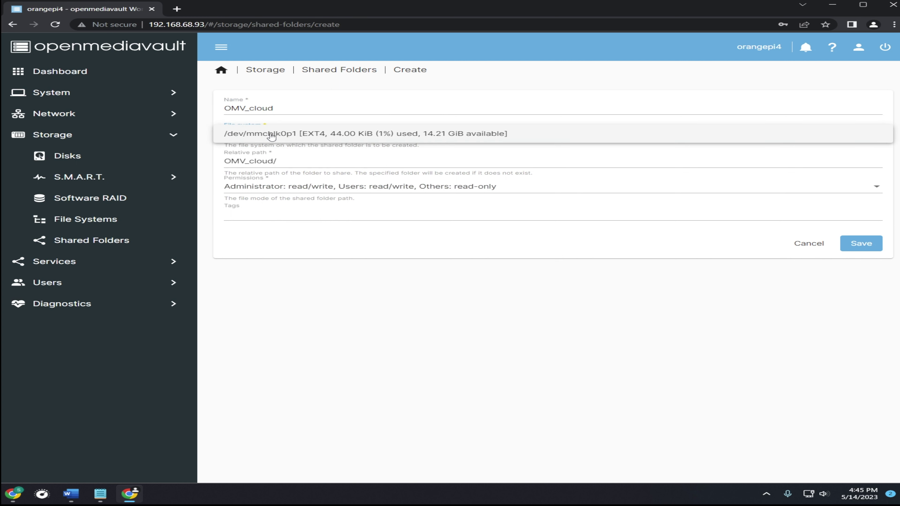
click(317, 135)
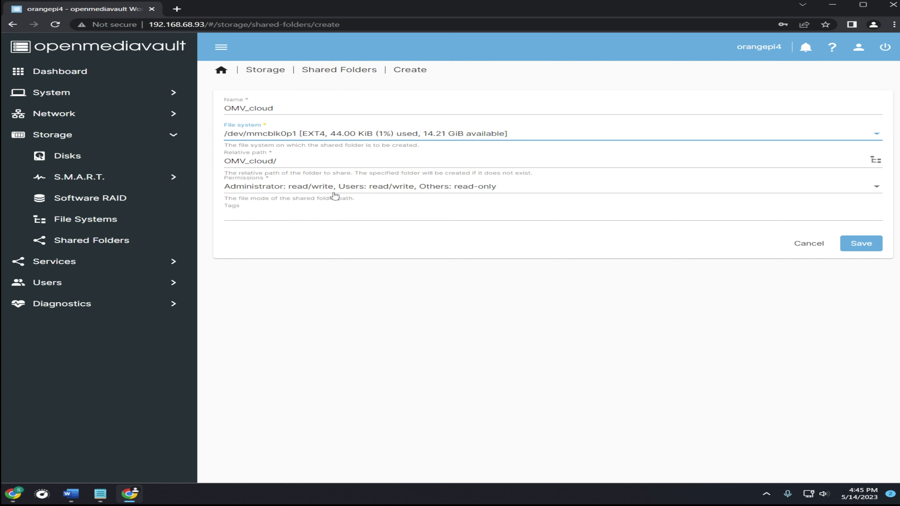
click(349, 194)
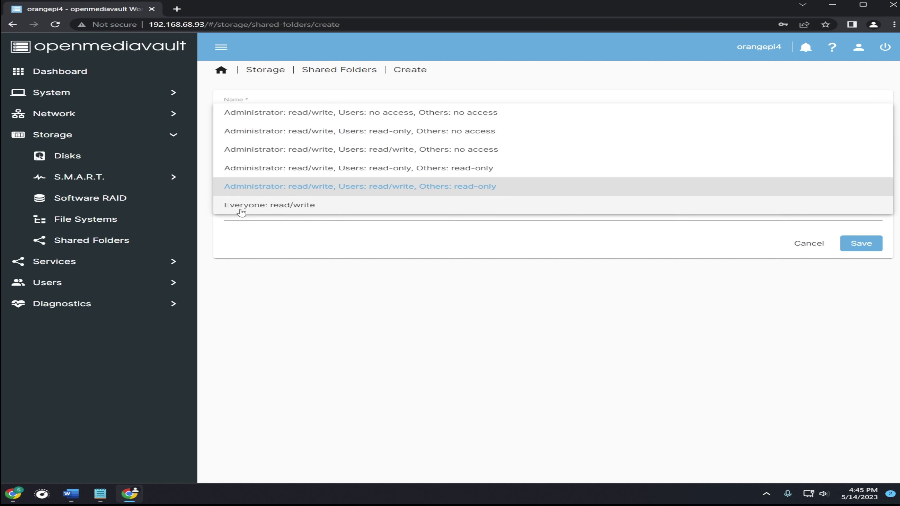
click(270, 211)
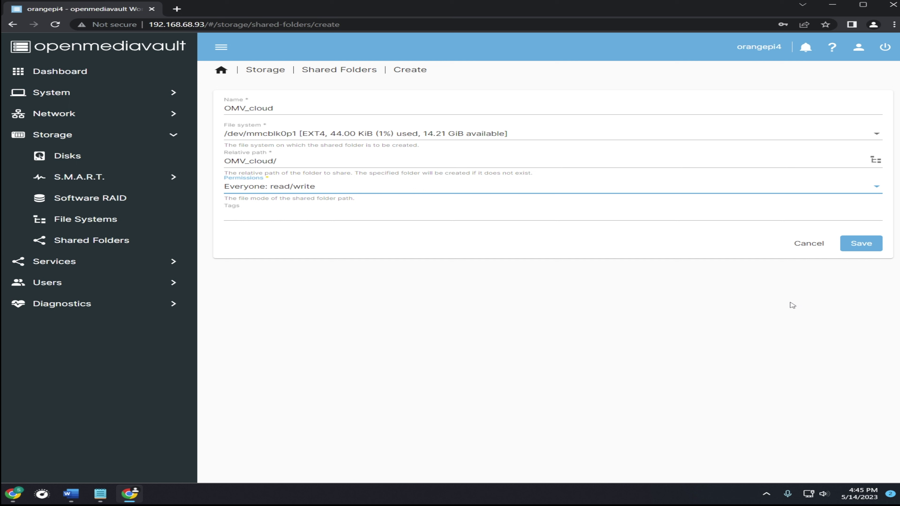
click(870, 244)
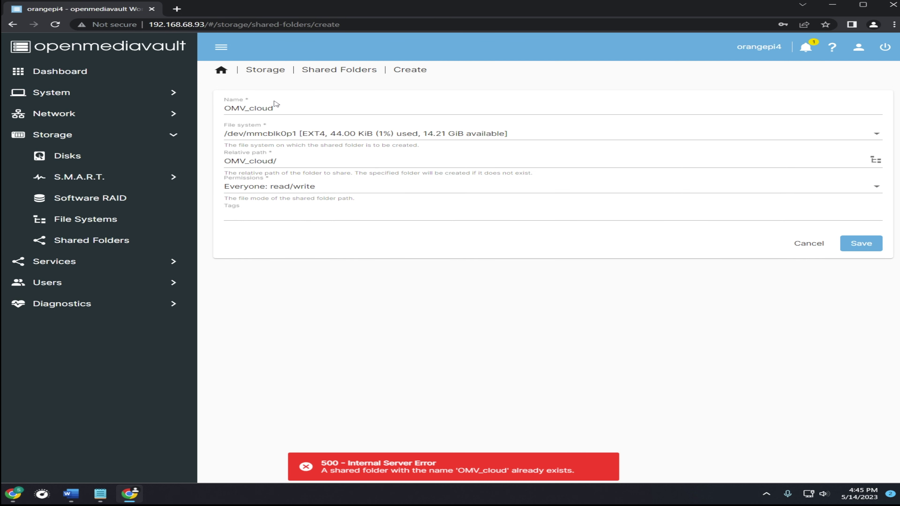
Step: Rename the folder to OMV_cloud(2) to avoid the duplicate name and save it
click(287, 108)
text((2)
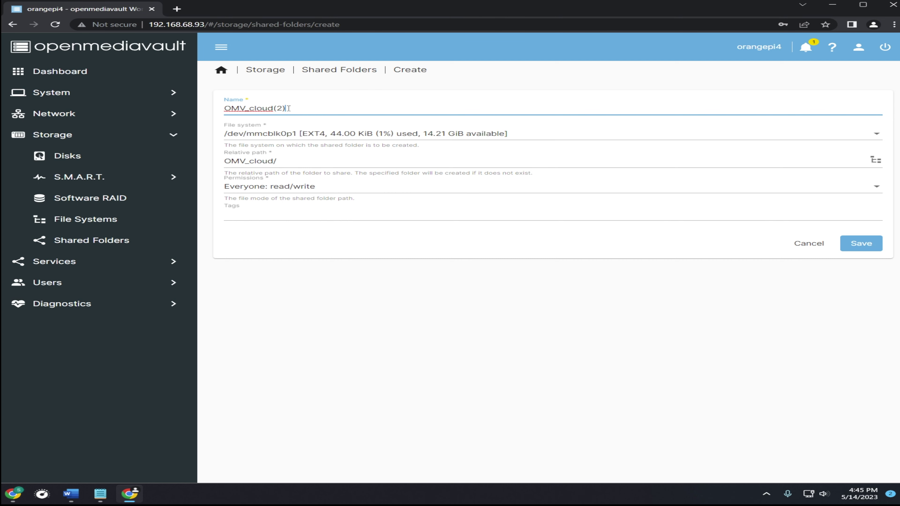
key(Tab)
text(2))
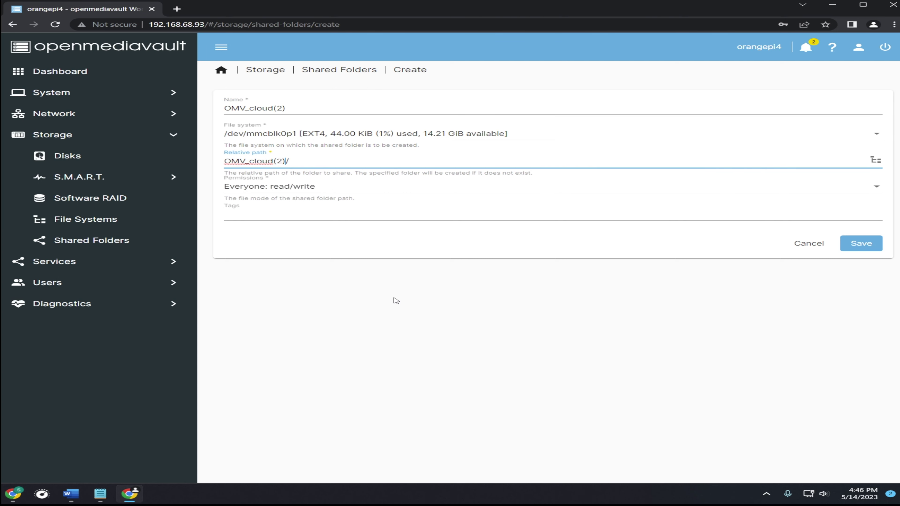
click(850, 248)
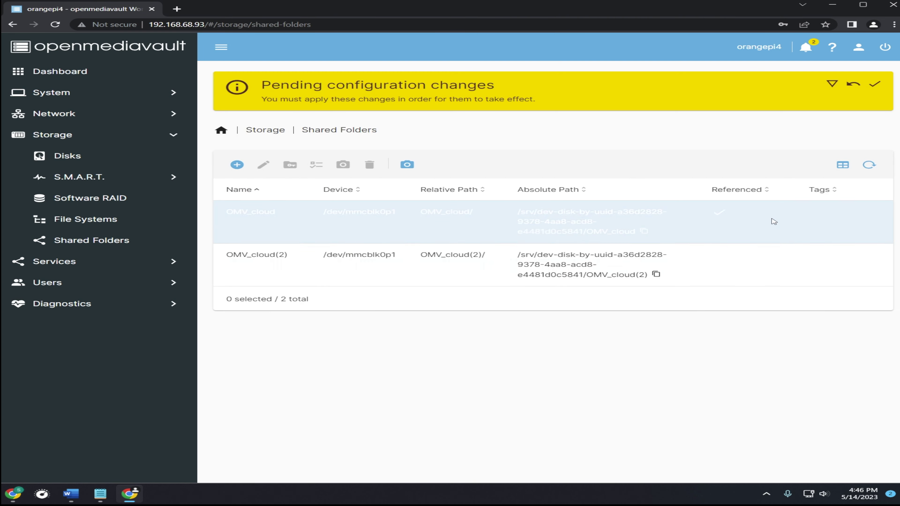
Step: Apply the pending OMV_cloud(2) configuration changes and confirm with Yes
click(876, 86)
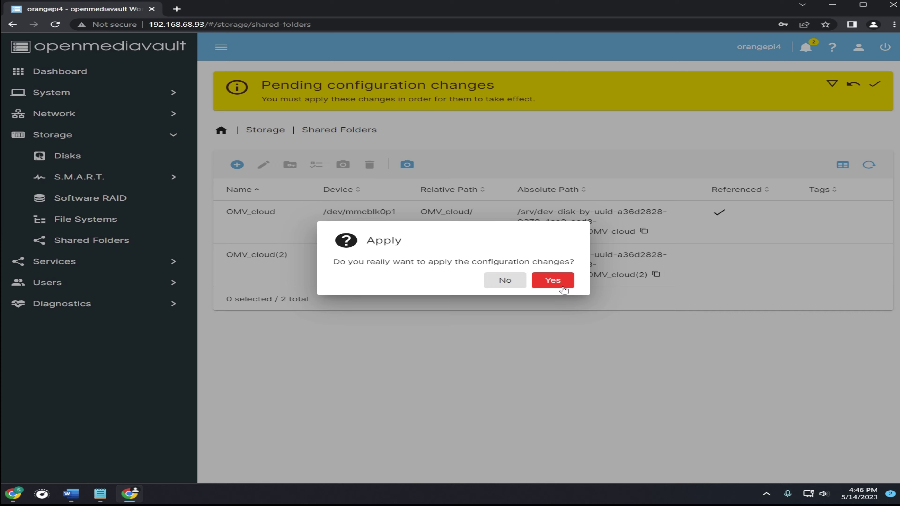
click(553, 281)
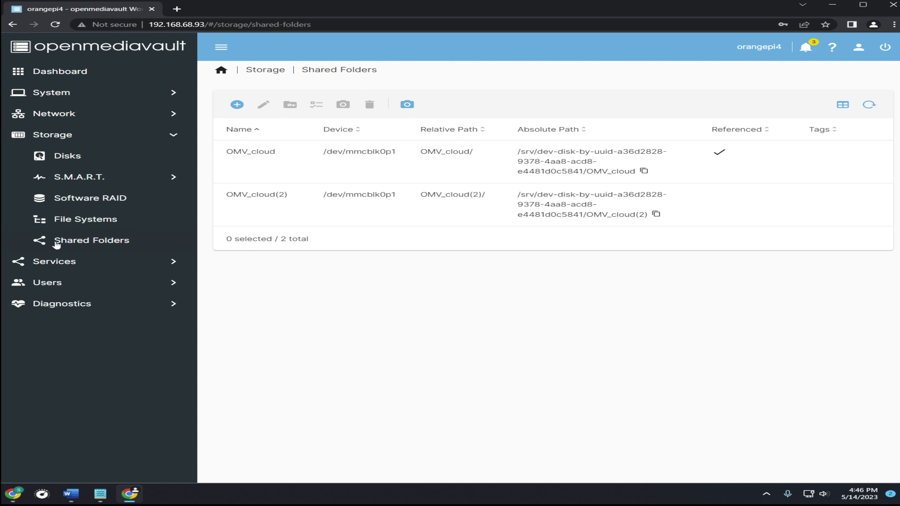
Step: Add a new SMB/CIFS share using the OMV_cloud(2) shared folder
click(52, 270)
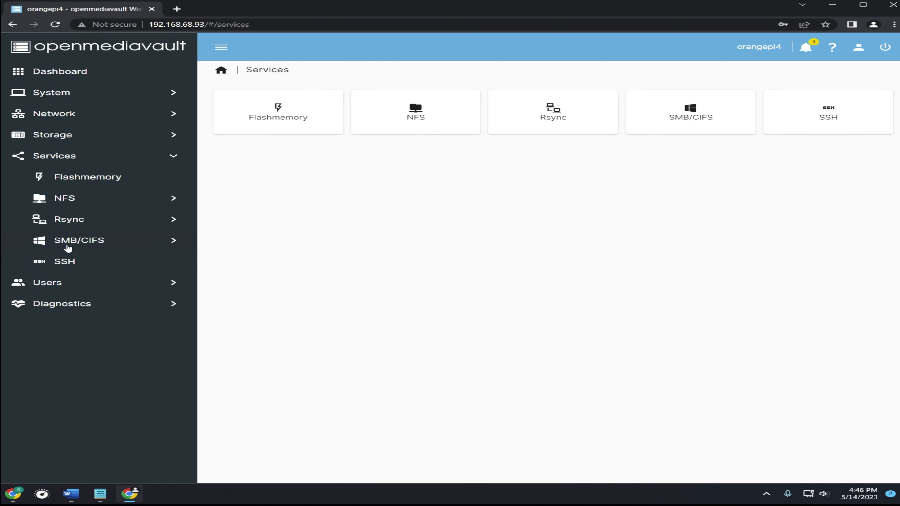
click(87, 249)
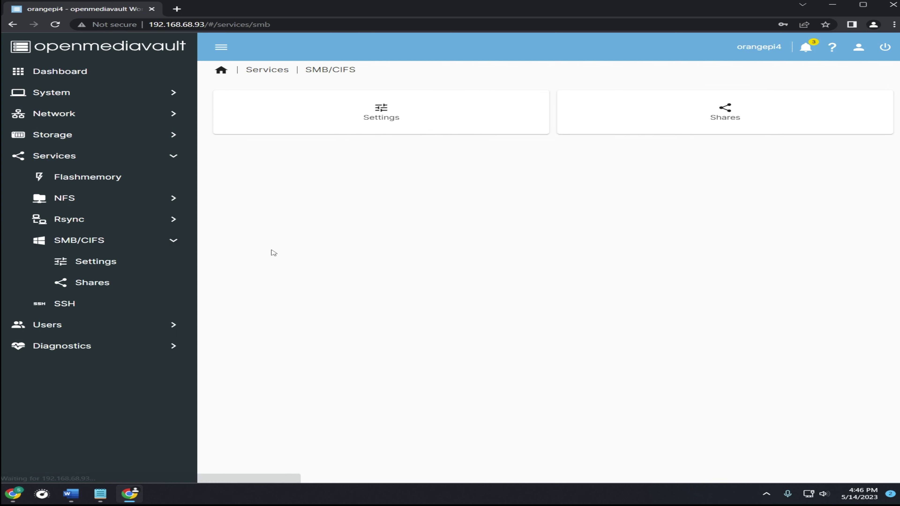
click(118, 290)
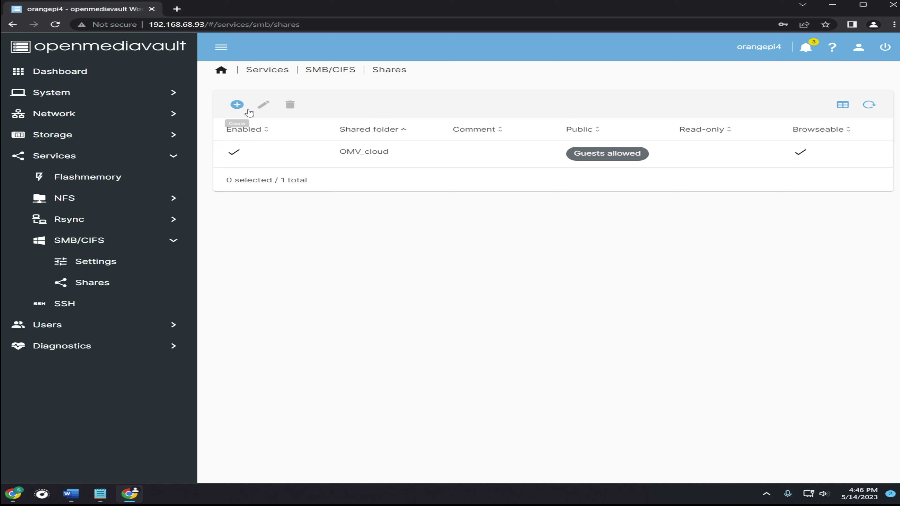
click(237, 105)
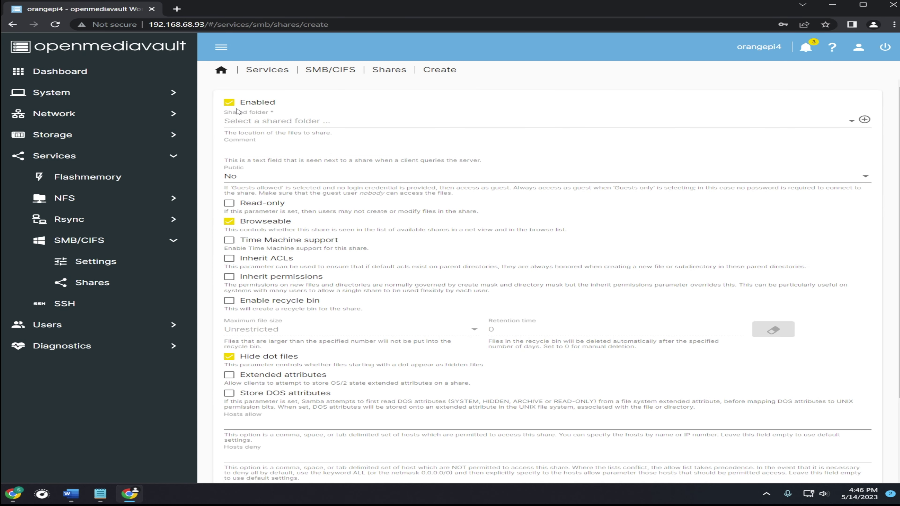
click(270, 124)
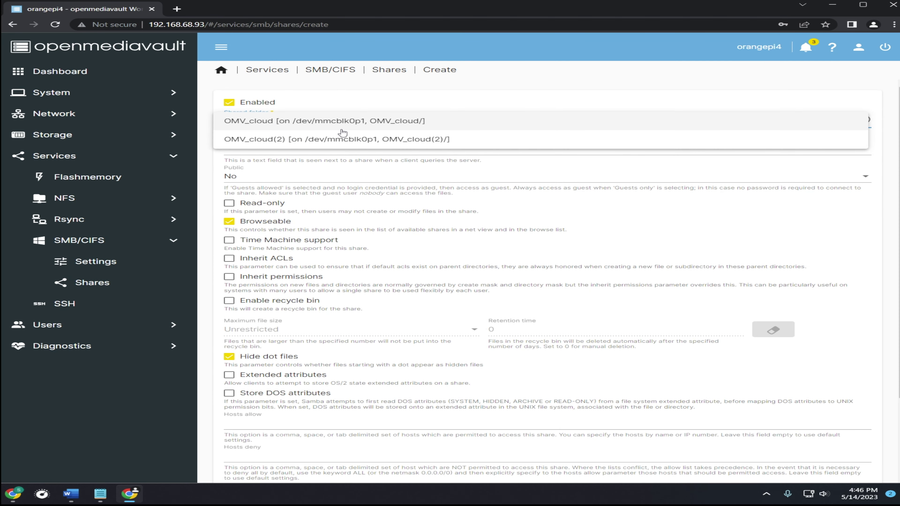
click(399, 140)
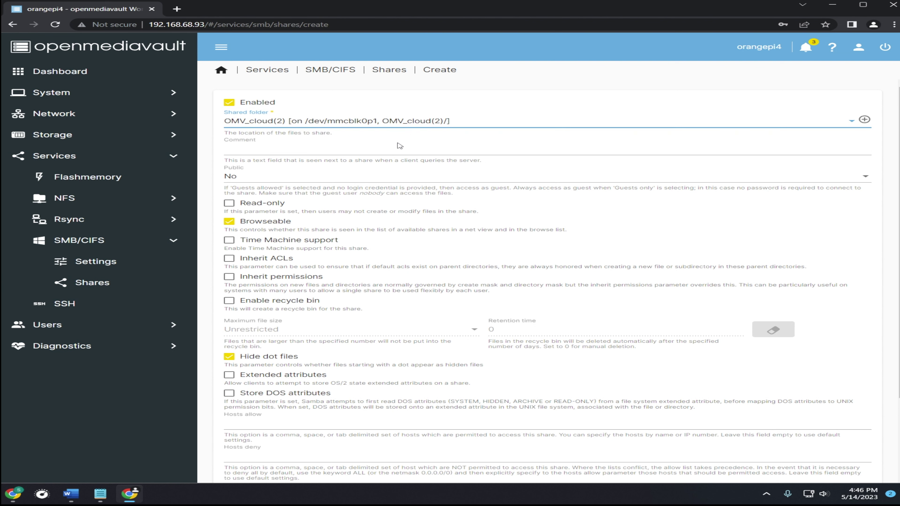
Step: Set the share's Public option to Guests allowed, save it, and apply the pending changes
click(248, 180)
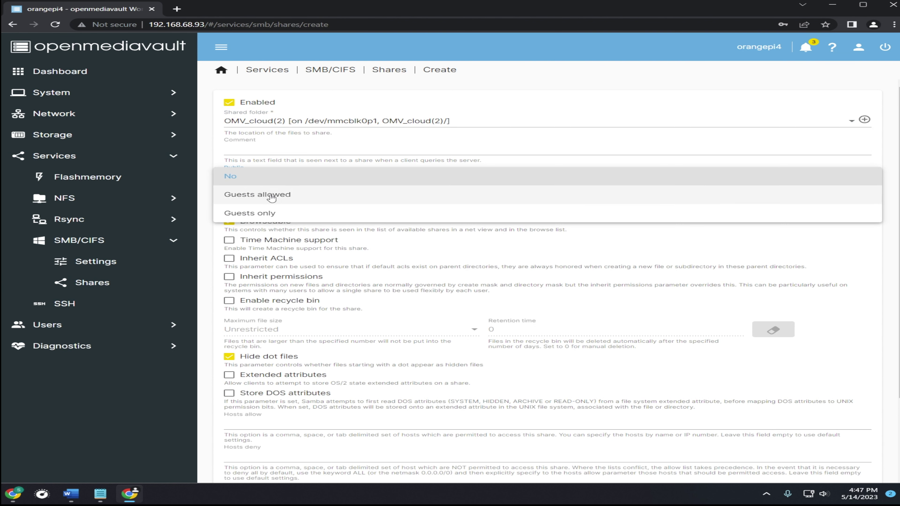
click(282, 198)
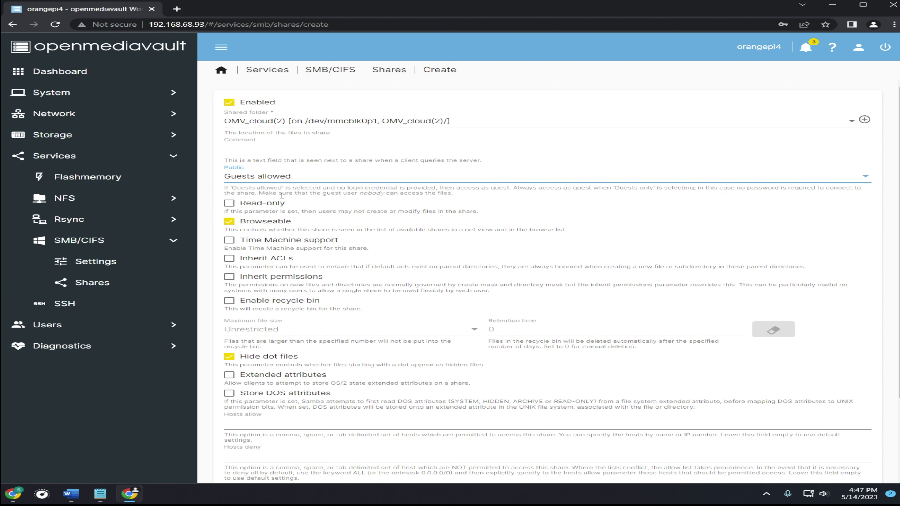
scroll(282, 195, down, 3)
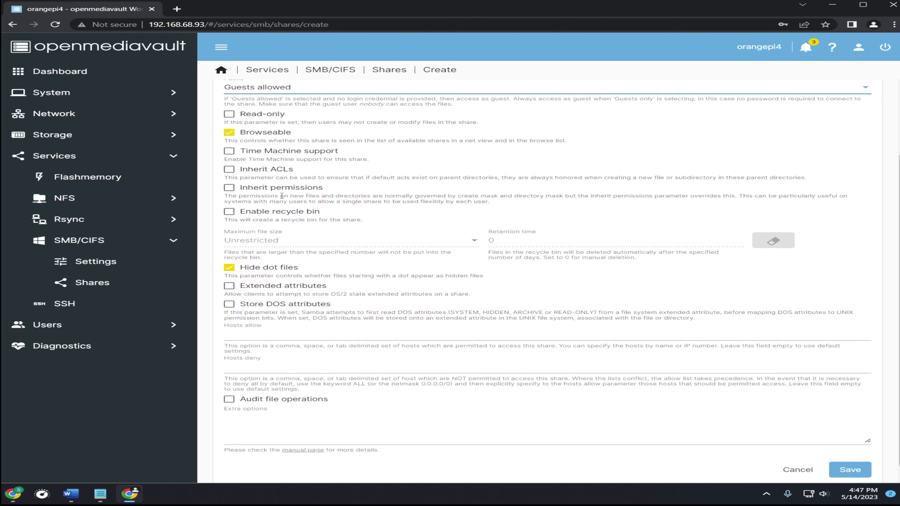
click(833, 465)
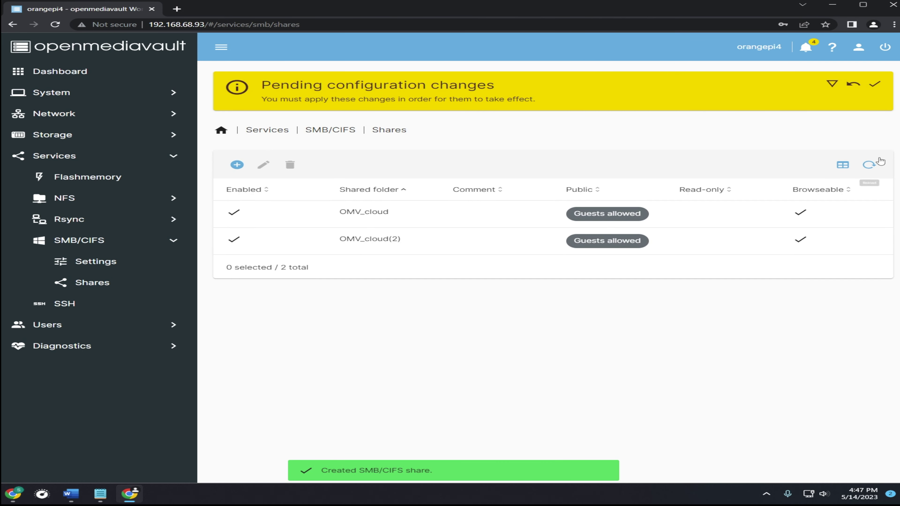
click(875, 84)
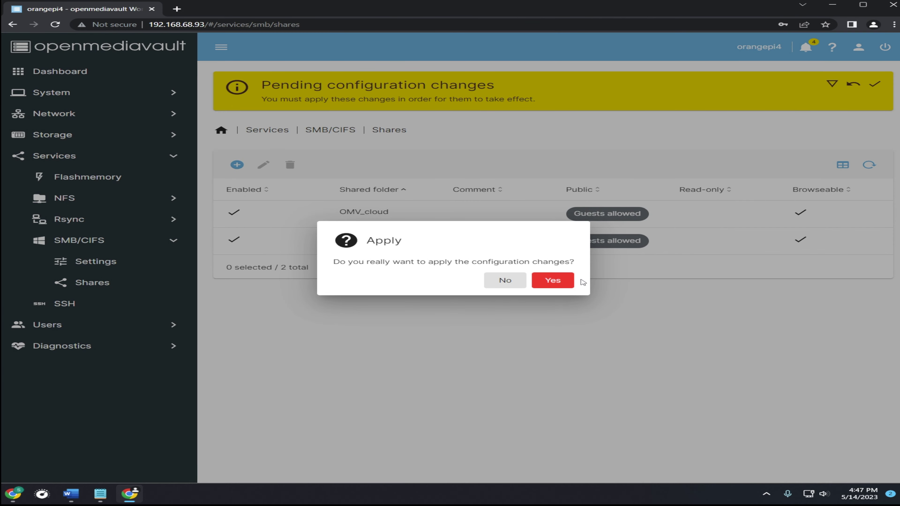
click(564, 286)
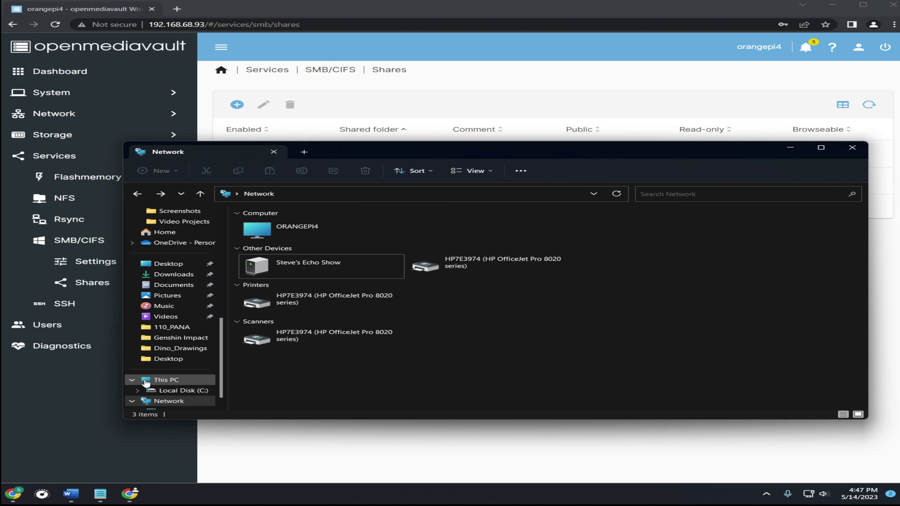
Step: Refresh the Network view and open the OMV_cloud(2) share on ORANGEPI4
click(158, 406)
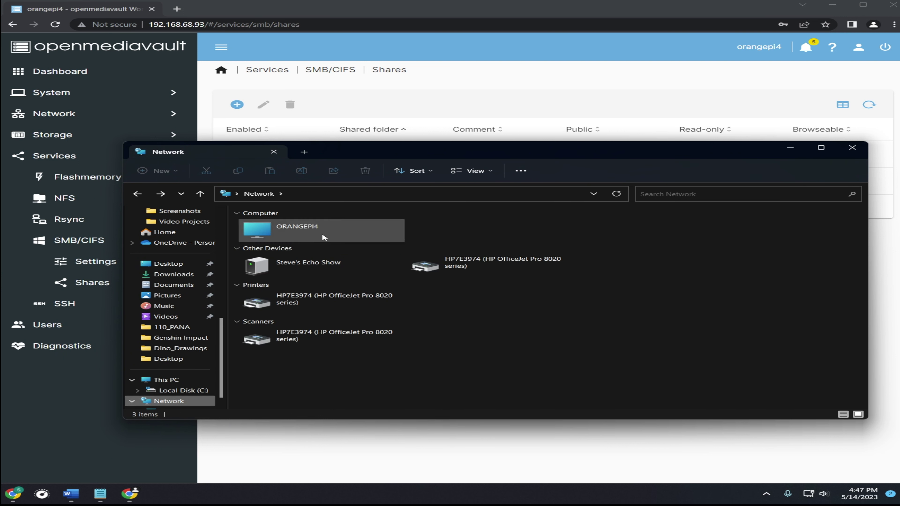
right_click(419, 228)
click(479, 270)
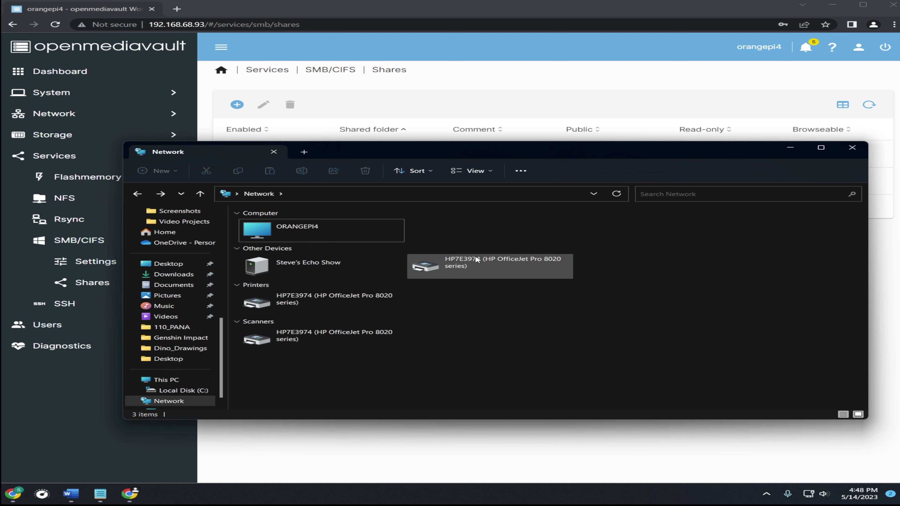
double_click(290, 234)
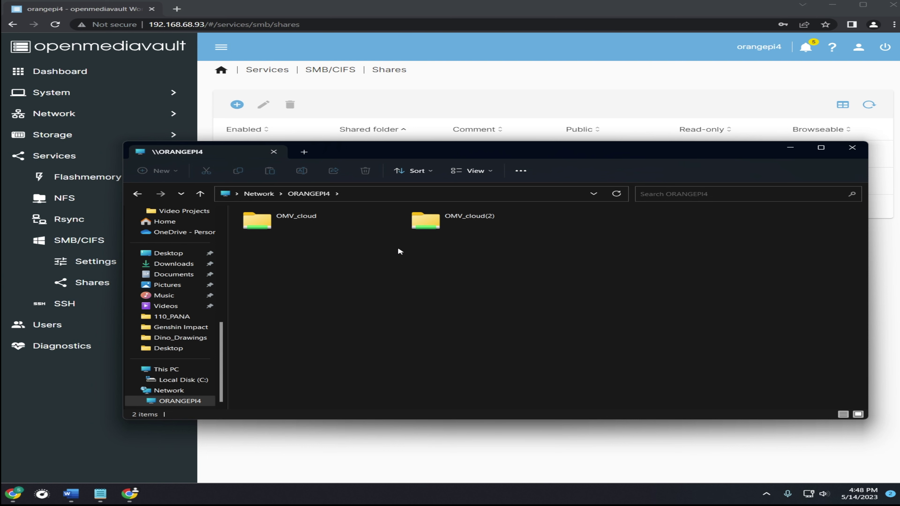
click(472, 228)
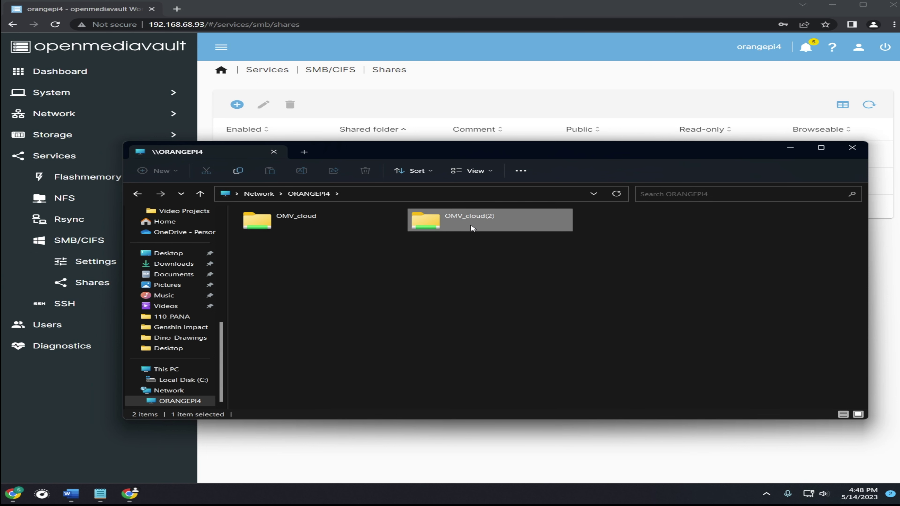
double_click(445, 228)
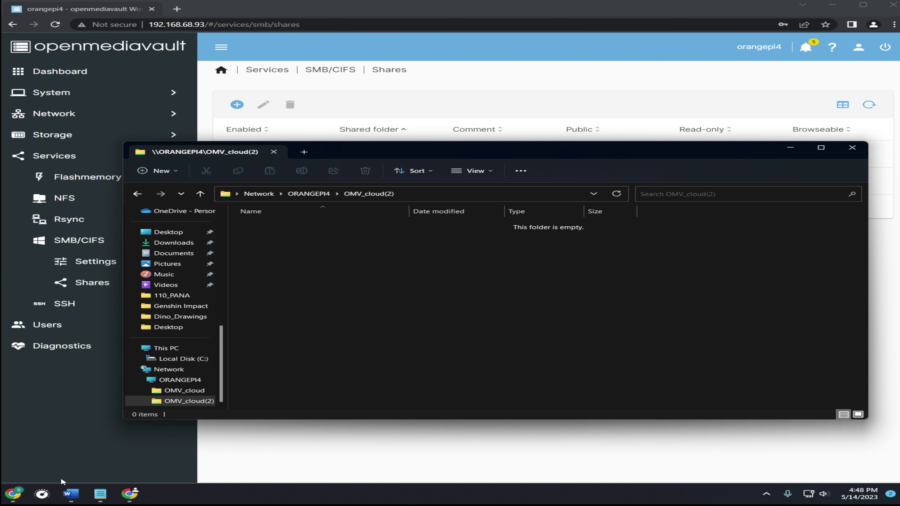
Step: Copy the four dino drawings from Dino_Drawings into OMV_cloud(2) and grant everyone read/write permission
drag(14, 443, 741, 234)
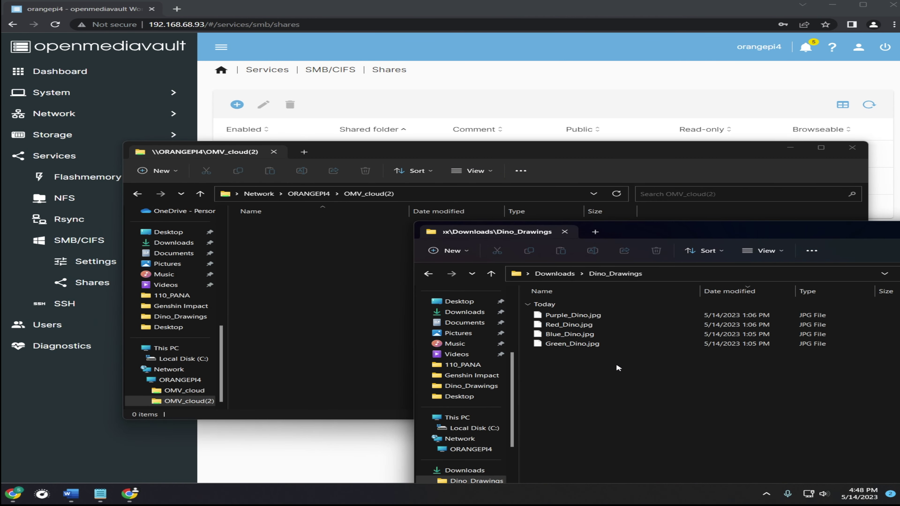
drag(614, 383, 599, 288)
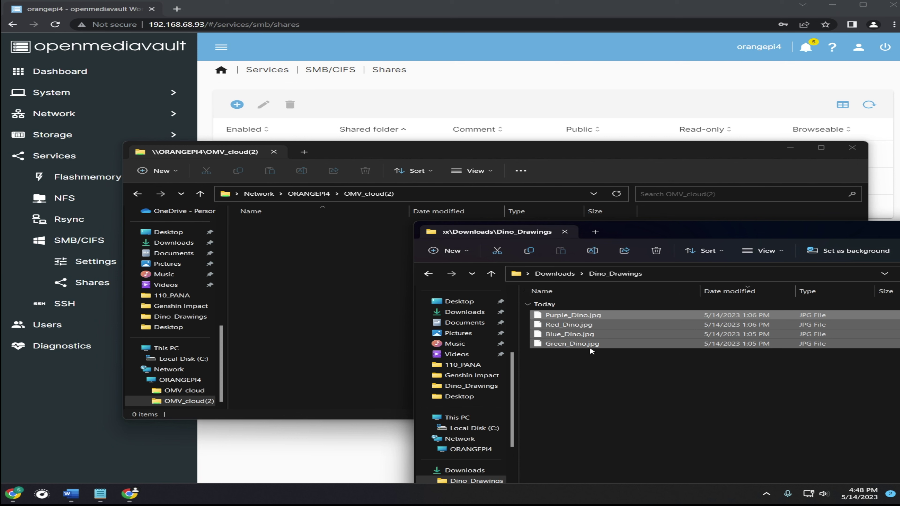
drag(574, 348, 283, 255)
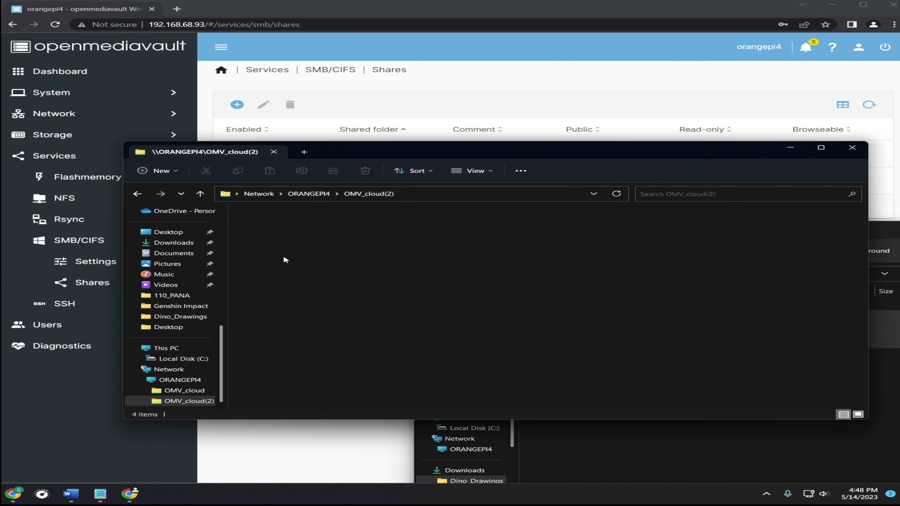
click(338, 293)
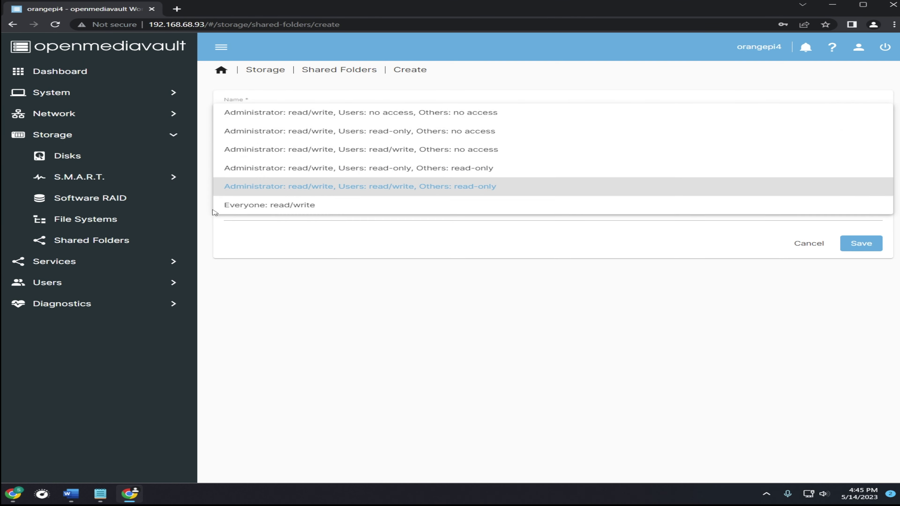
click(271, 205)
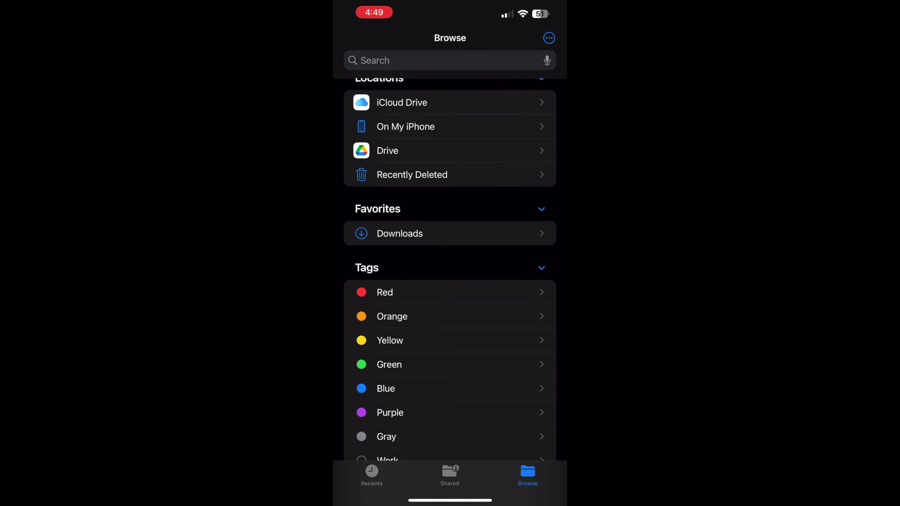
Step: Connect to smb://192.168.68.93 as Guest, then open Green_Dino inside OMV_cloud(2)
scroll(450, 259, up, 2)
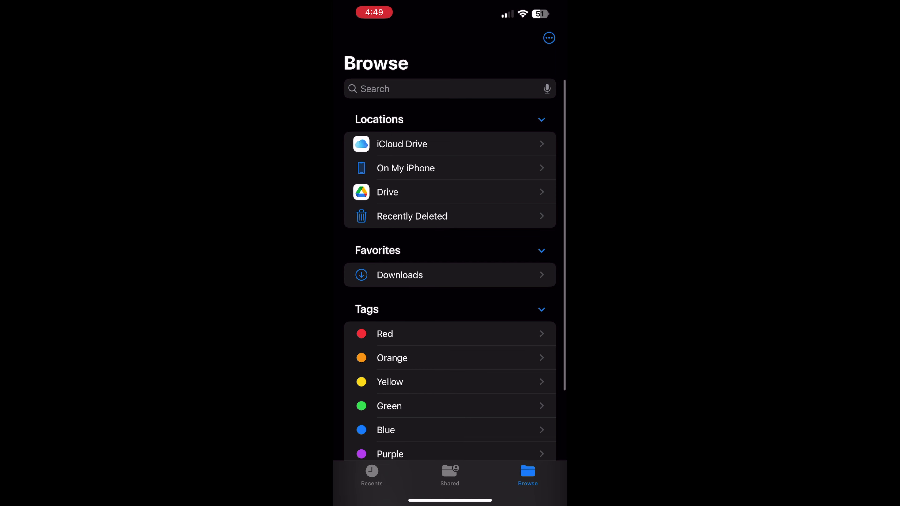
click(549, 38)
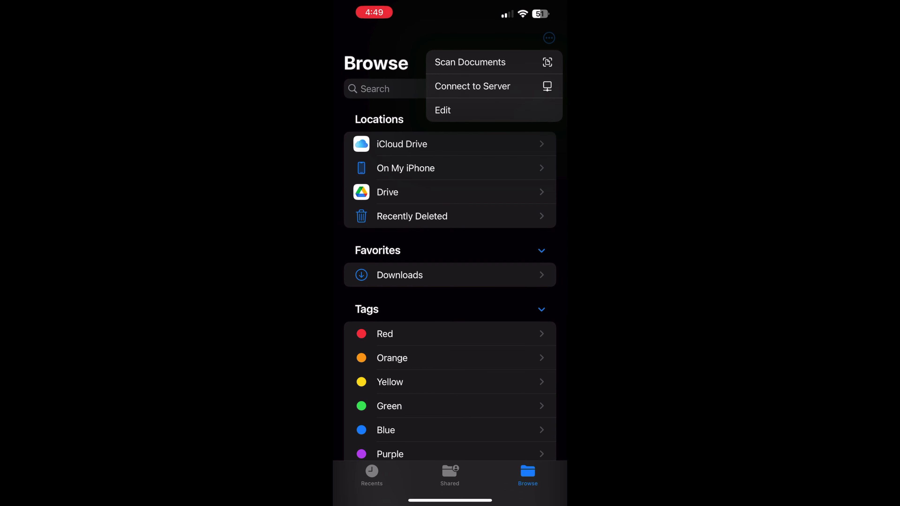
click(472, 87)
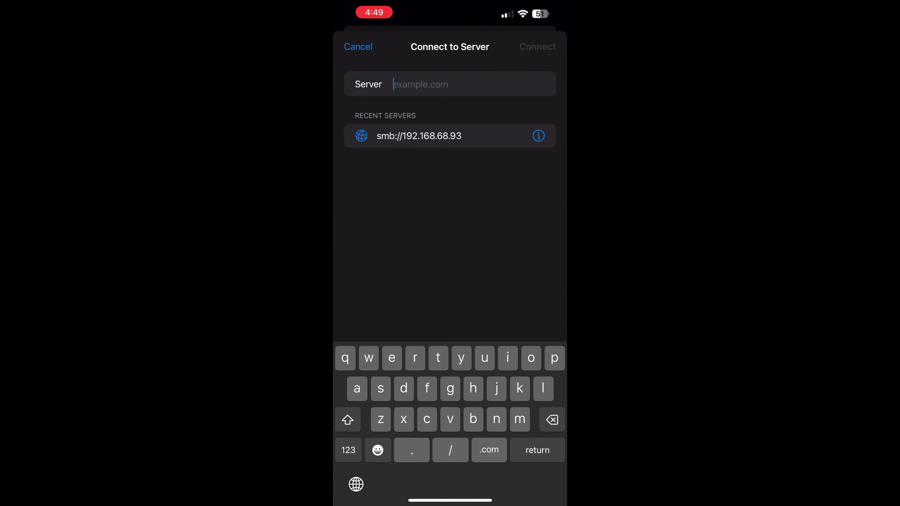
click(419, 136)
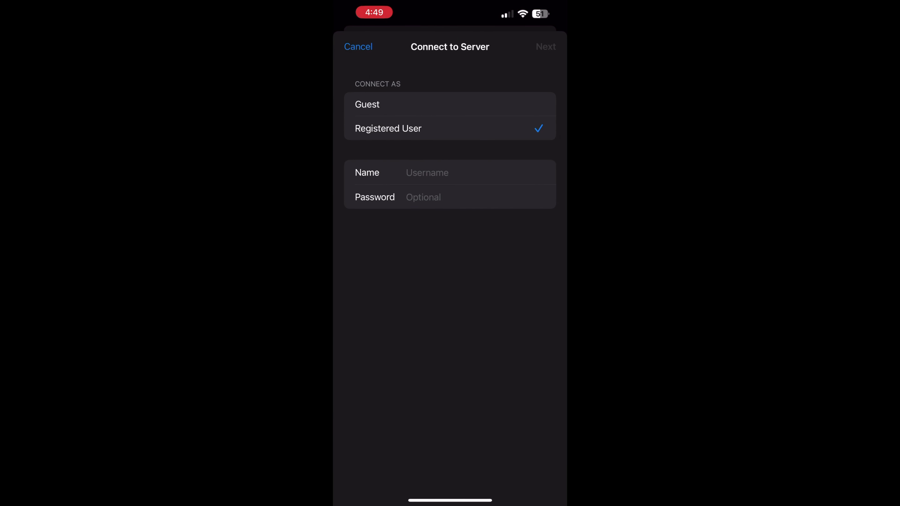
click(366, 104)
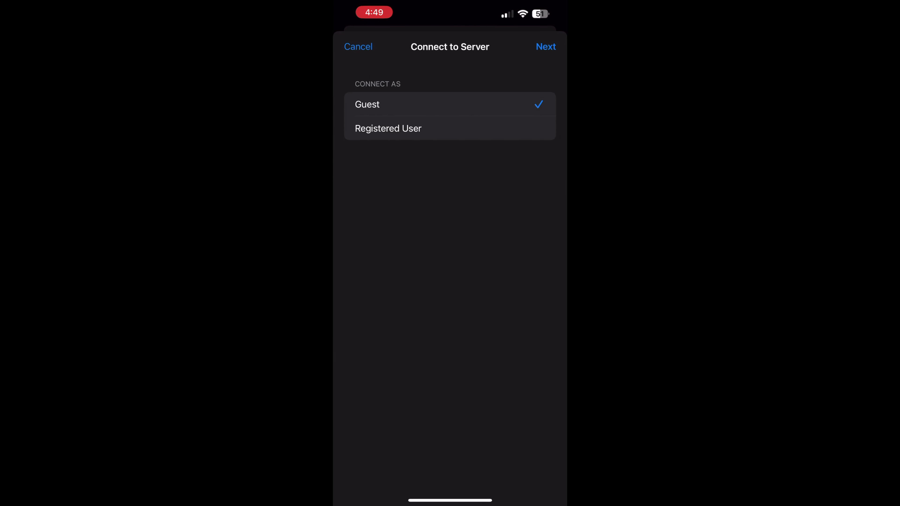
click(545, 46)
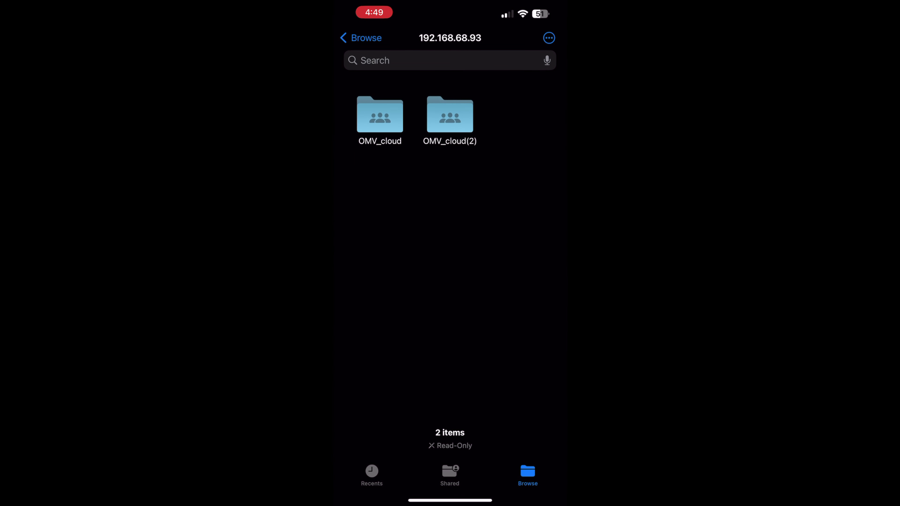
click(449, 114)
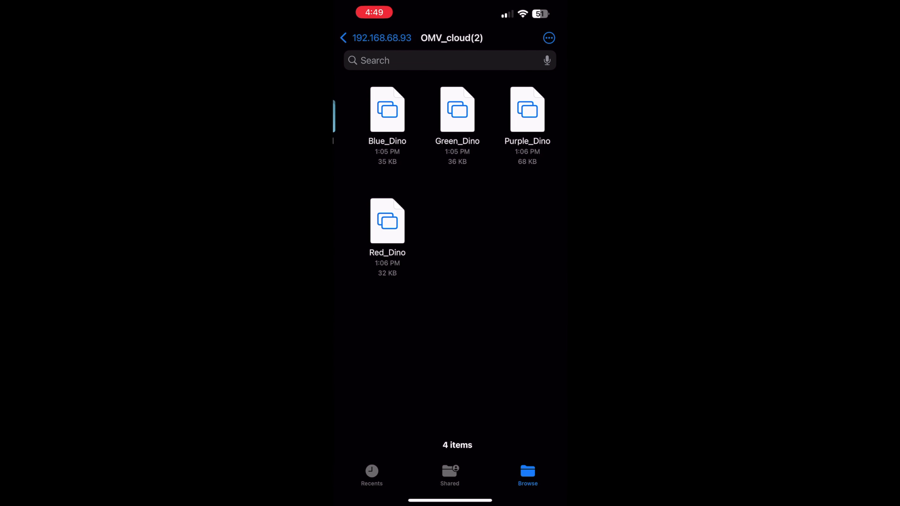
click(449, 110)
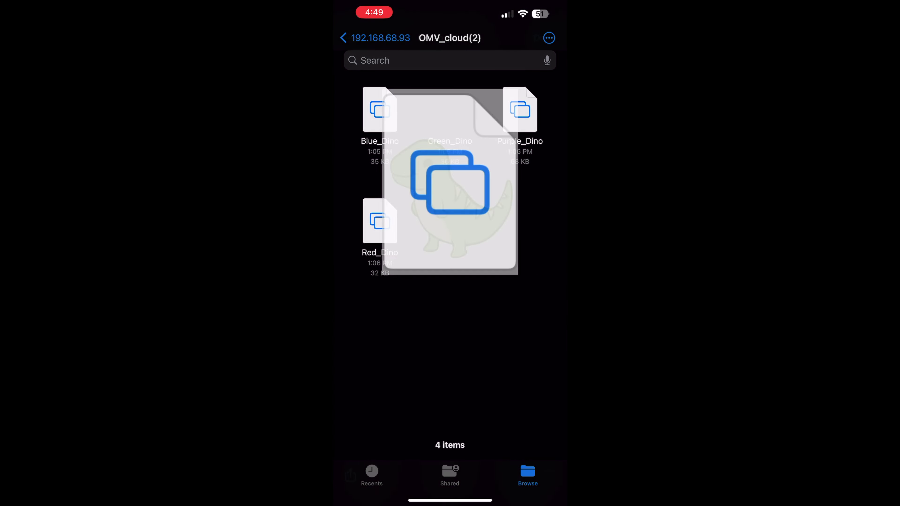